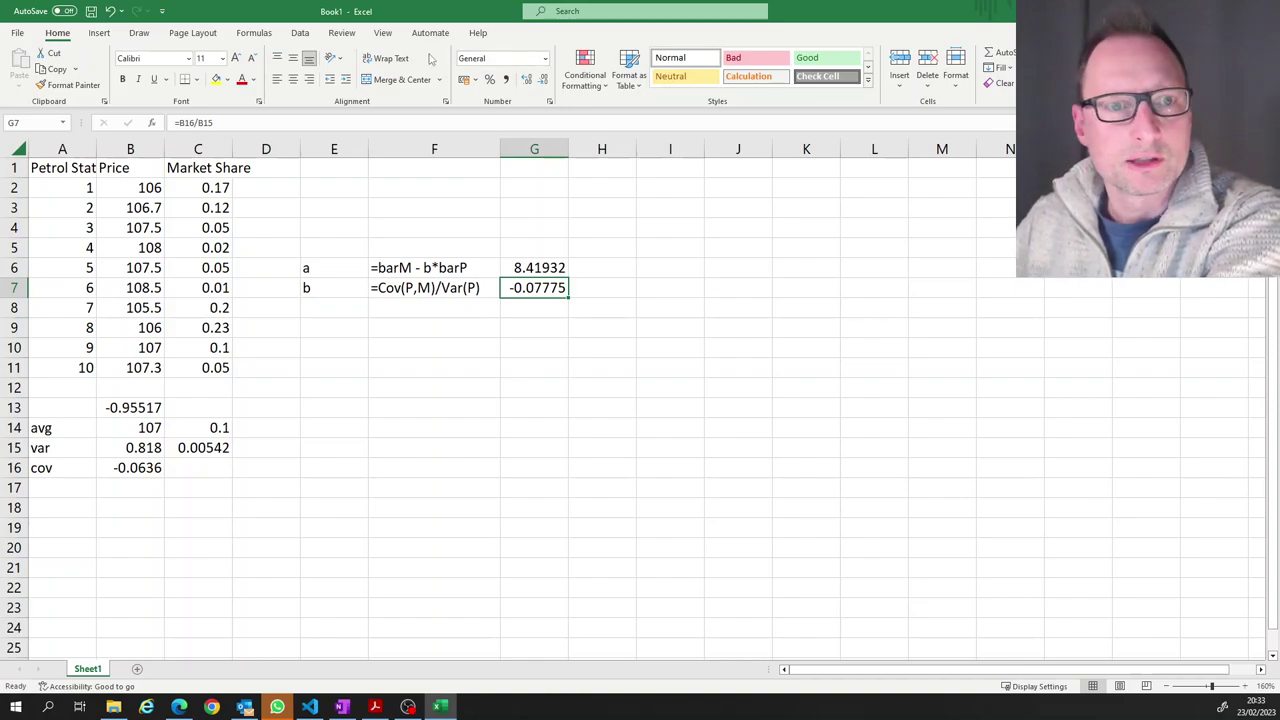
Switch to the Data ribbon tab
{"action": "left_click", "coordinate": [300, 32]}
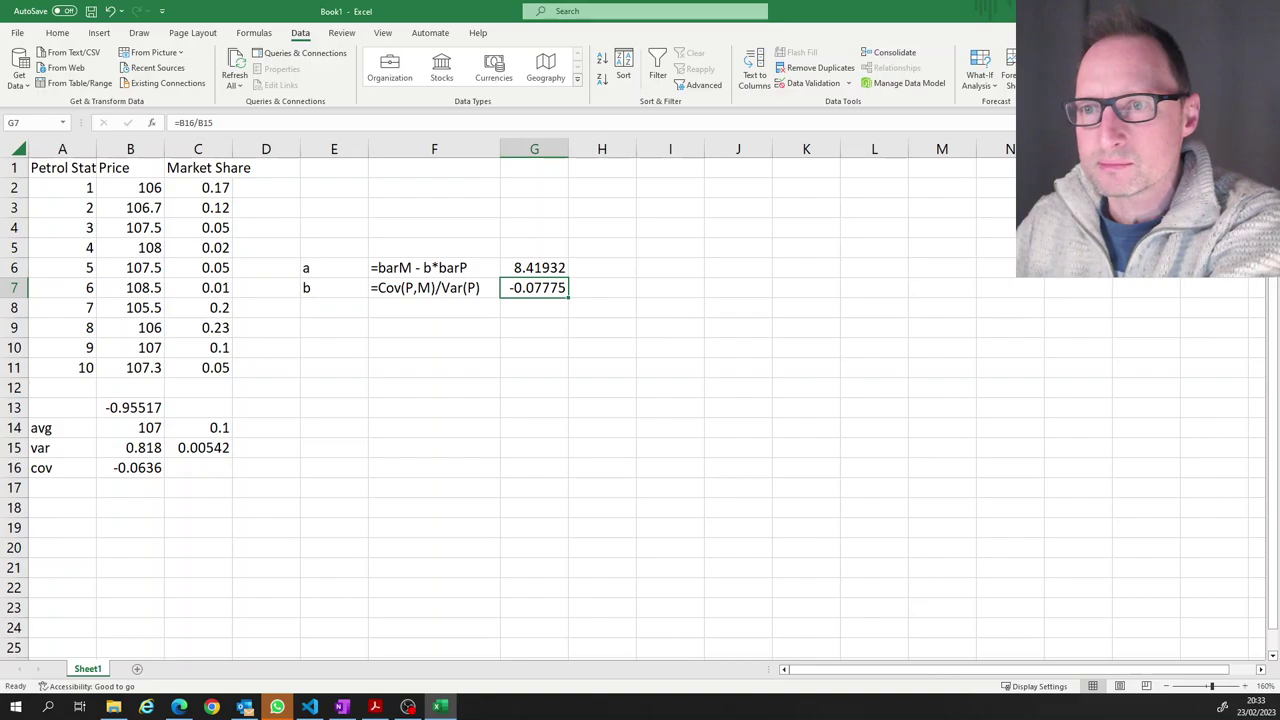
Start a Regression analysis with market share C2:C11 as the Y range
{"action": "left_click", "coordinate": [1200, 52]}
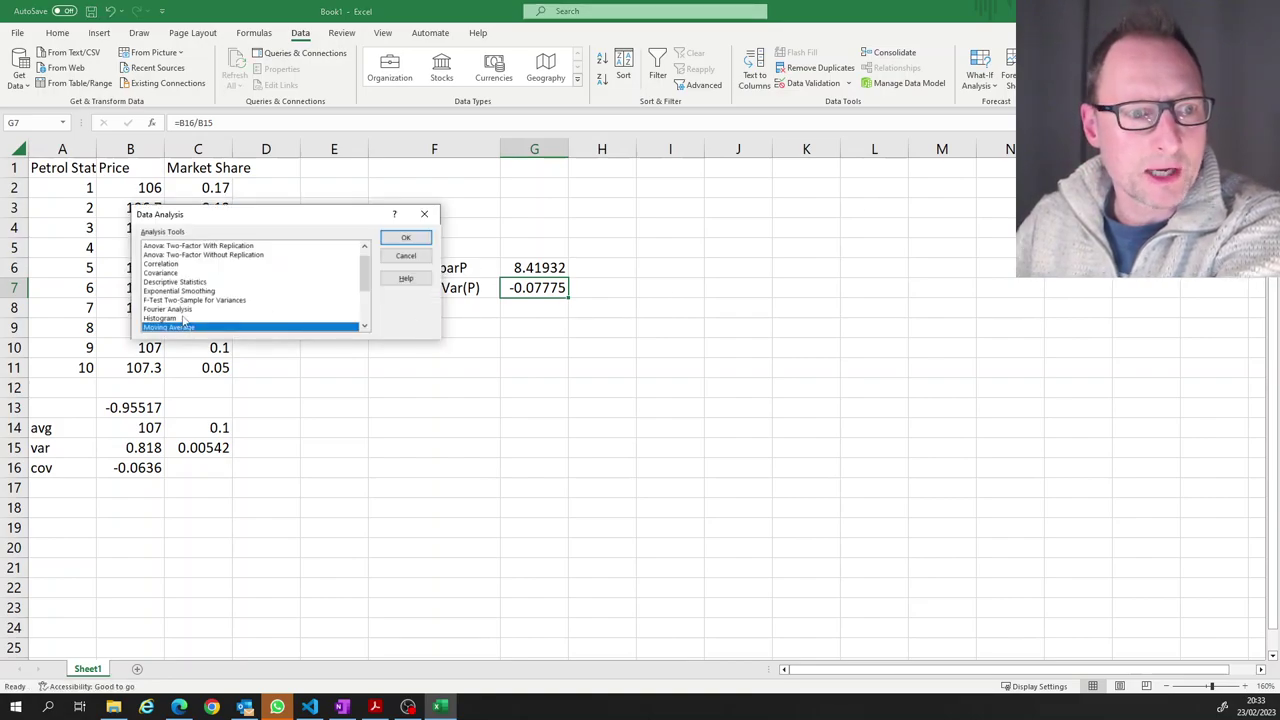
{"action": "scroll", "coordinate": [190, 318], "scroll_direction": "down", "scroll_amount": 1}
{"action": "left_click", "coordinate": [190, 328]}
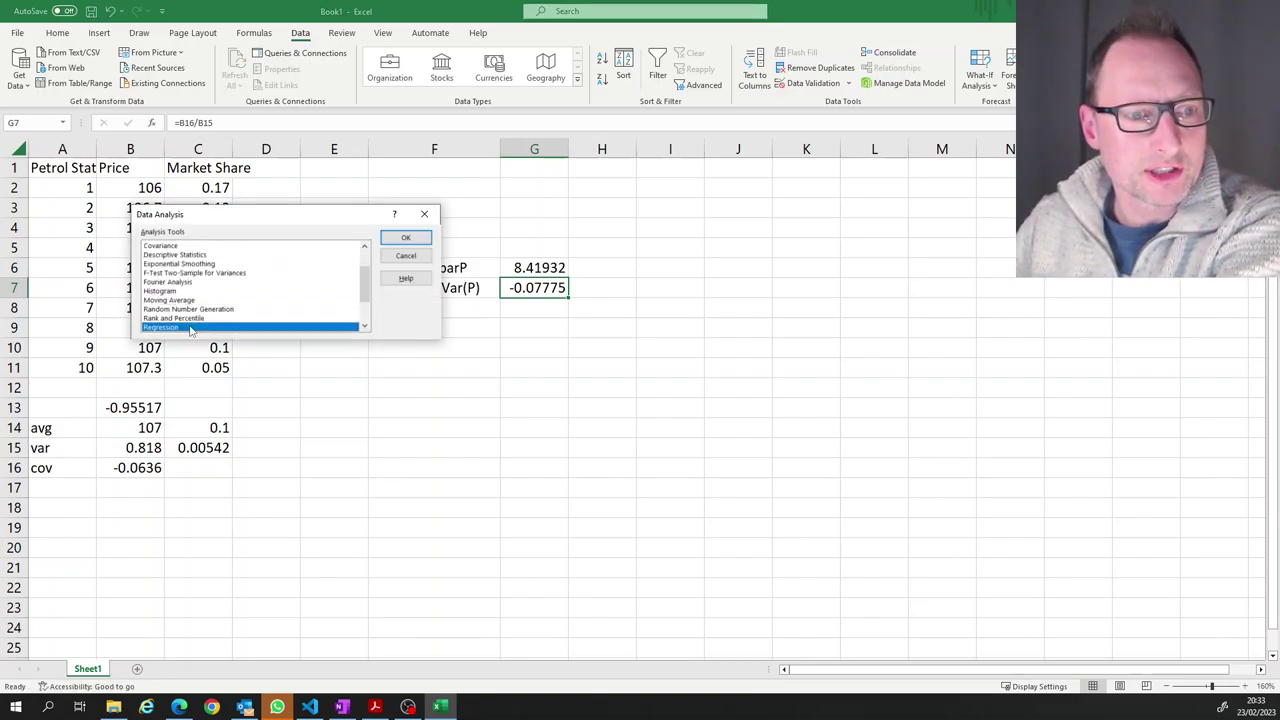
{"action": "left_click", "coordinate": [408, 237]}
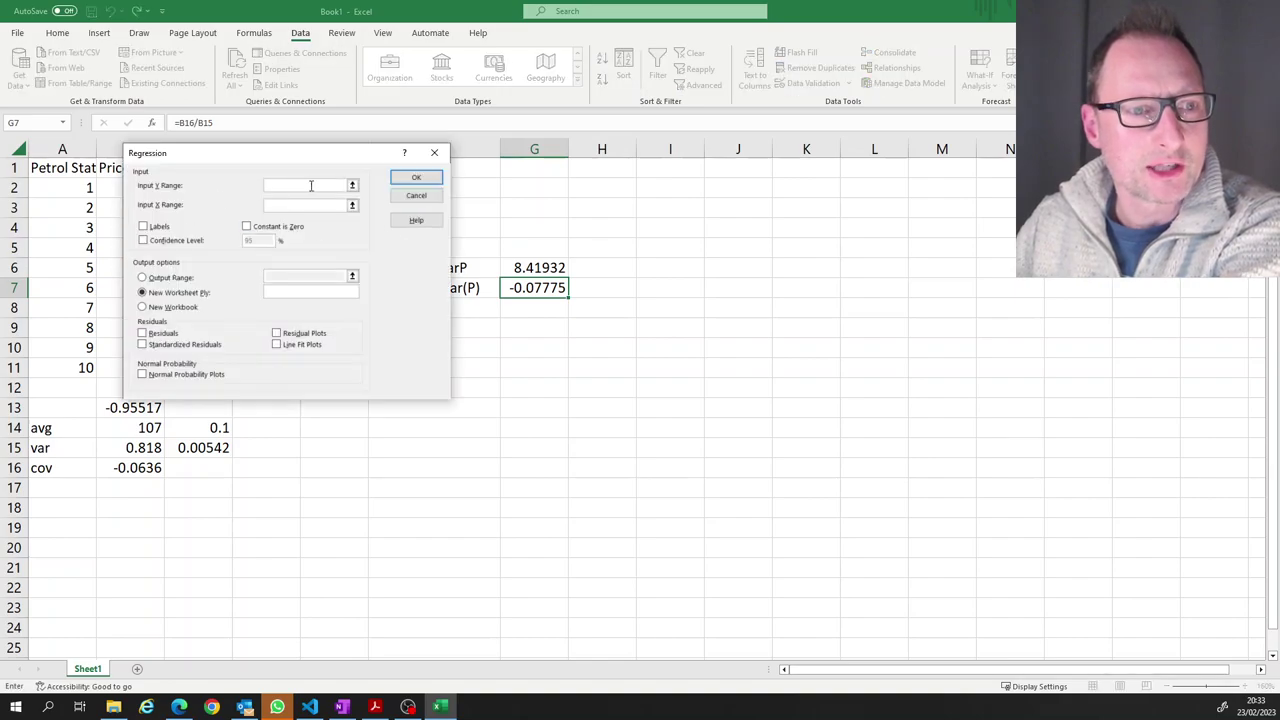
{"action": "left_click", "coordinate": [352, 185]}
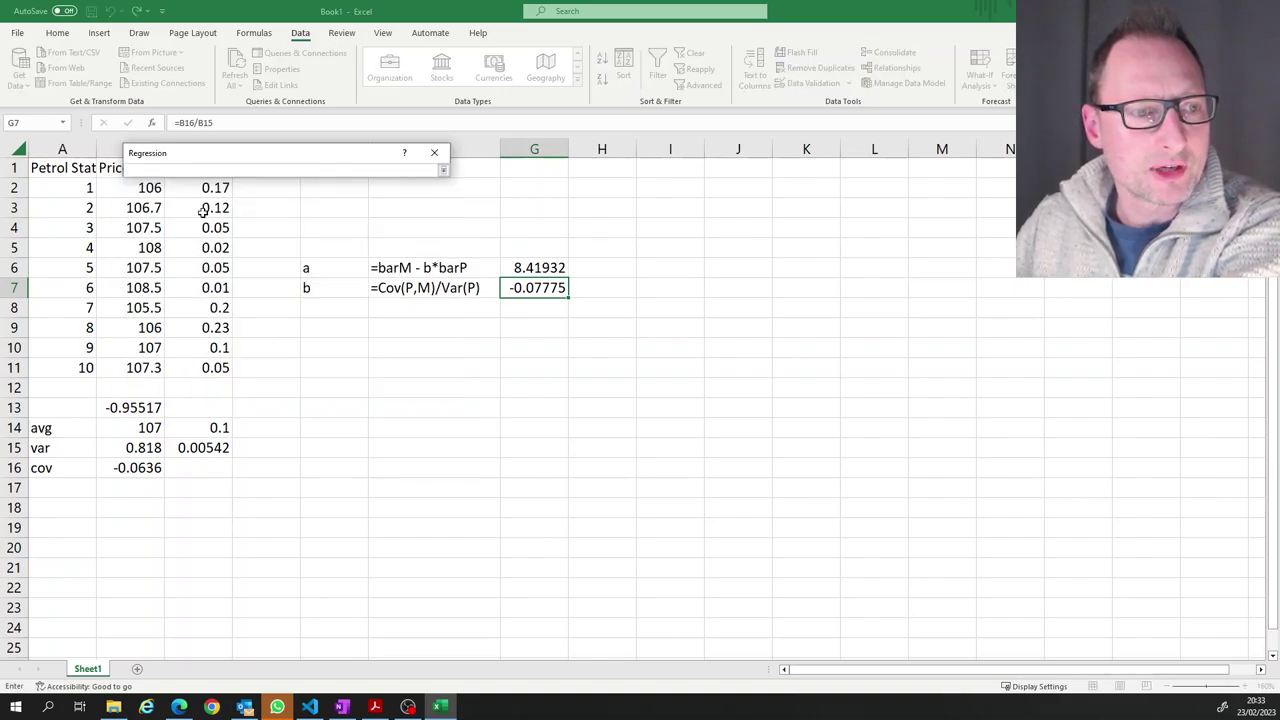
{"action": "left_click_drag", "start_coordinate": [190, 188], "coordinate": [203, 365]}
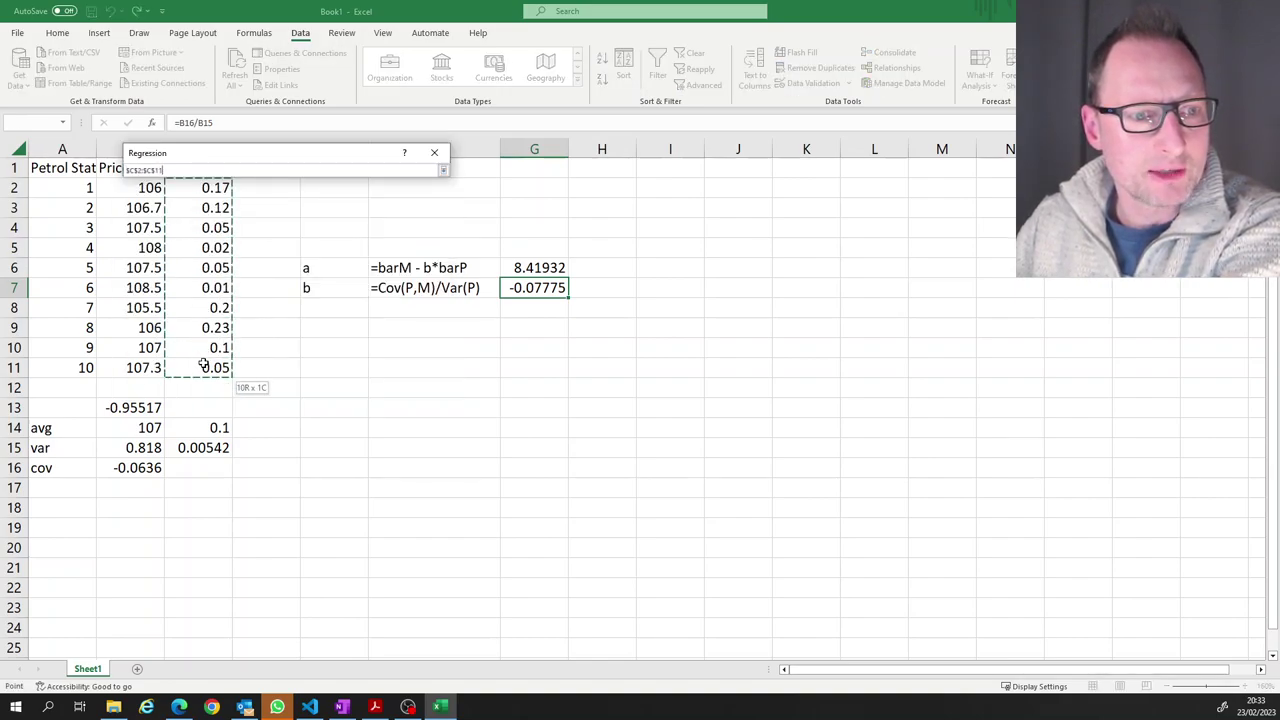
{"action": "left_click", "coordinate": [443, 170]}
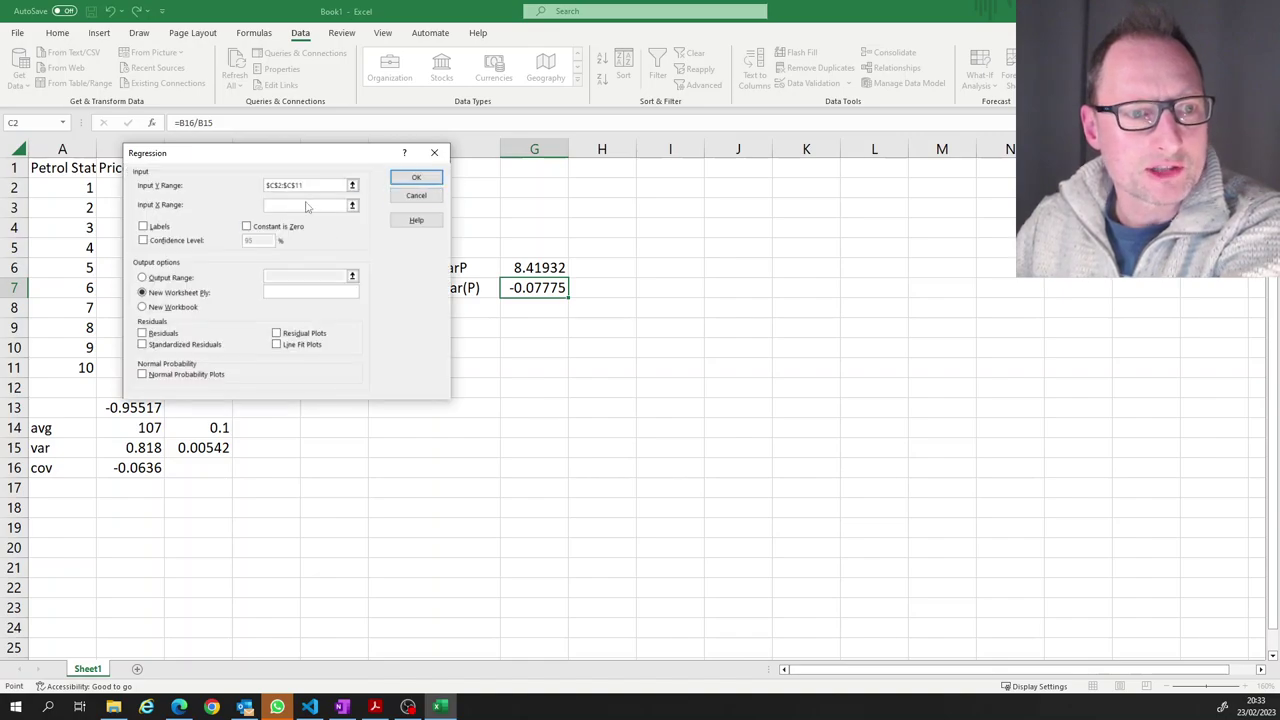
Set price B2:B11 as the X range, output from E10, and run the regression
{"action": "left_click", "coordinate": [352, 205]}
{"action": "left_click_drag", "start_coordinate": [151, 190], "coordinate": [148, 368]}
{"action": "left_click", "coordinate": [443, 170]}
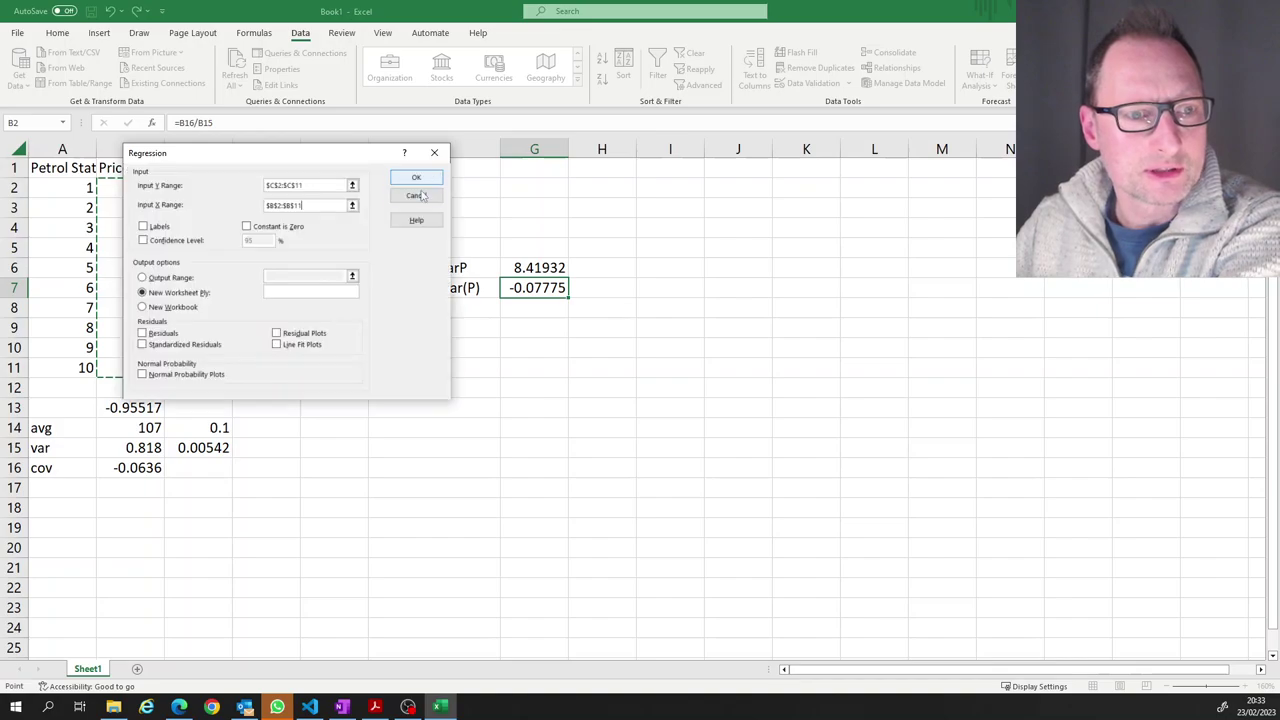
{"action": "left_click", "coordinate": [163, 278]}
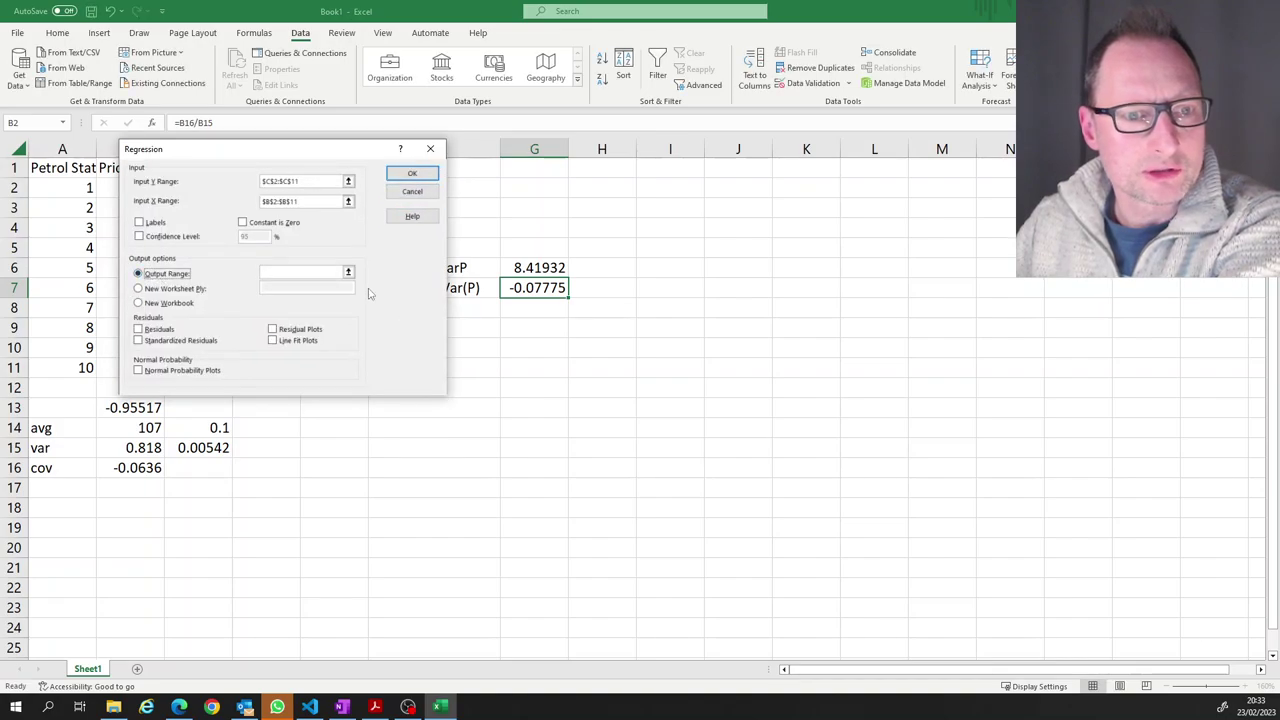
{"action": "left_click", "coordinate": [348, 272]}
{"action": "left_click", "coordinate": [336, 347]}
{"action": "left_click", "coordinate": [440, 167]}
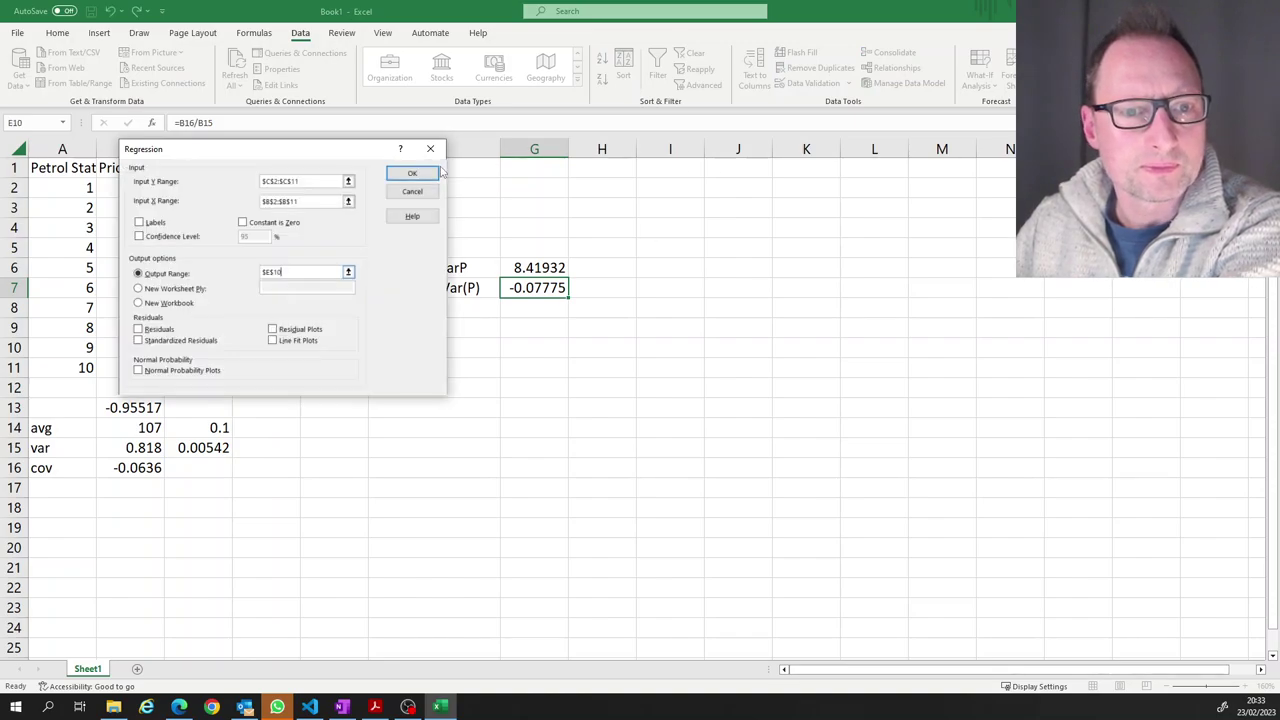
{"action": "left_click", "coordinate": [411, 173]}
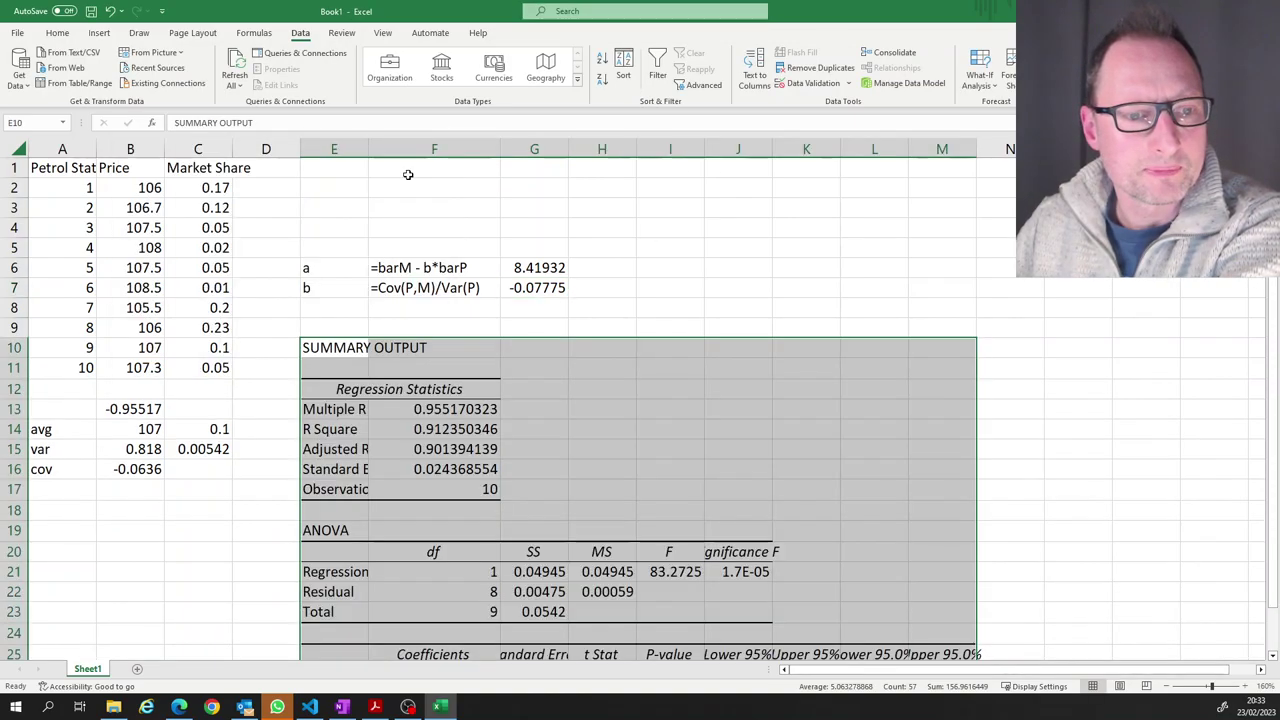
Fill the slope cells F27 and G7 yellow
{"action": "scroll", "coordinate": [597, 300], "scroll_direction": "down", "scroll_amount": 1}
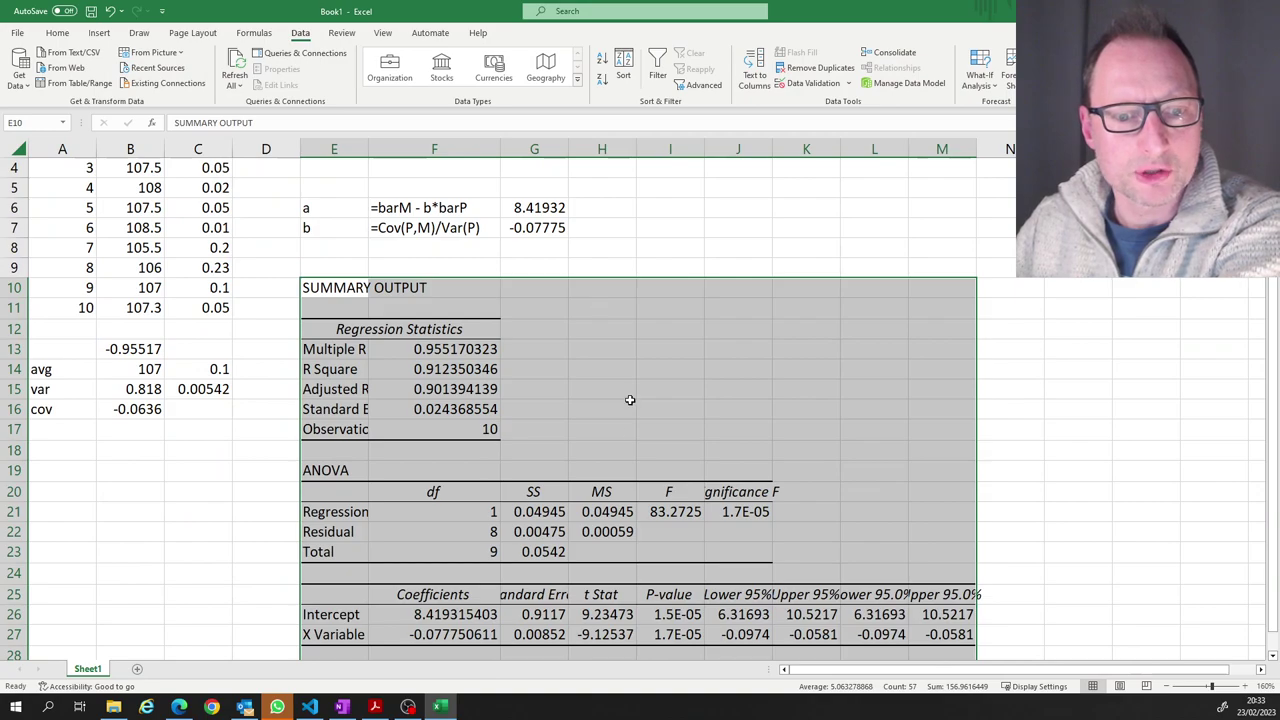
{"action": "left_click", "coordinate": [459, 634]}
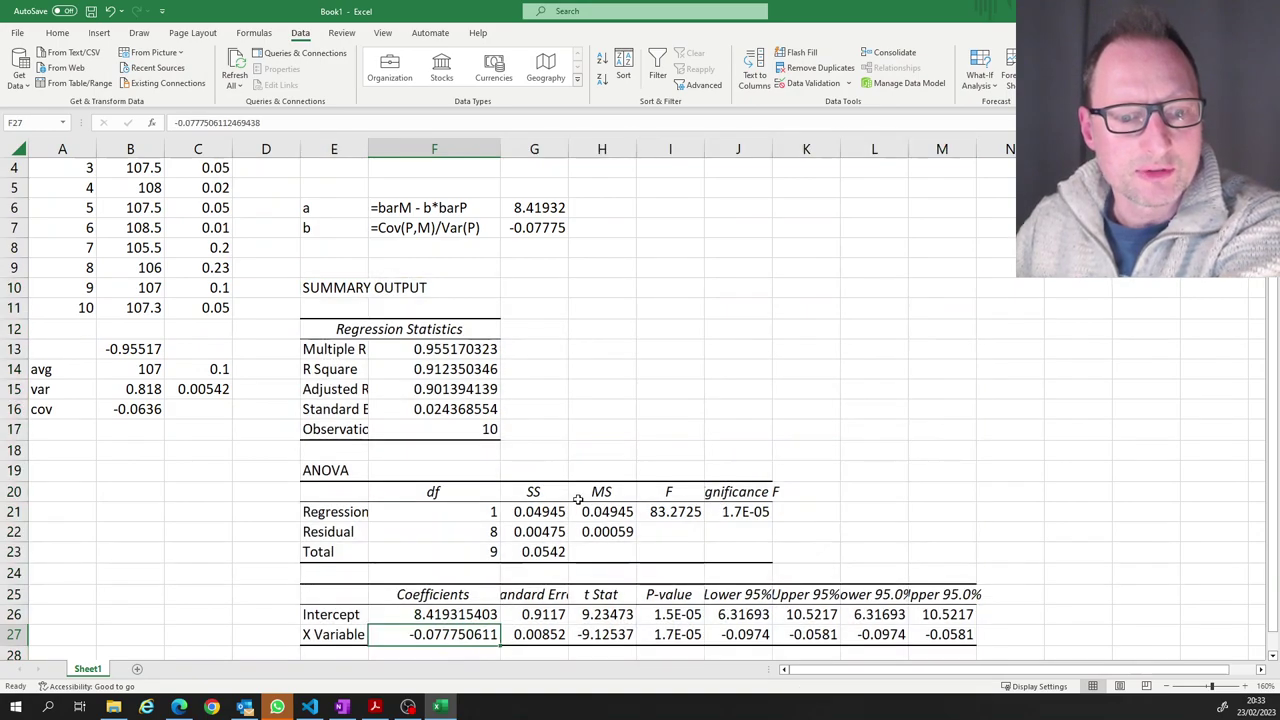
{"action": "left_click", "coordinate": [60, 33]}
{"action": "left_click", "coordinate": [215, 80]}
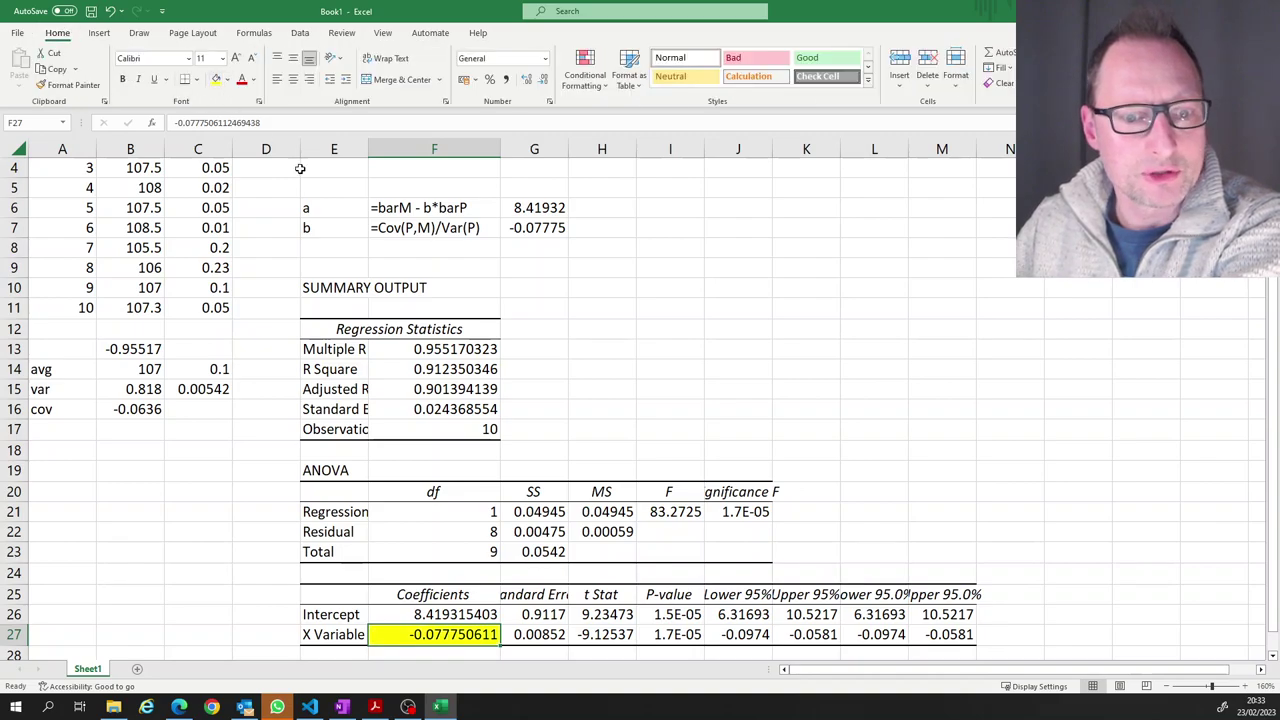
{"action": "left_click", "coordinate": [535, 228]}
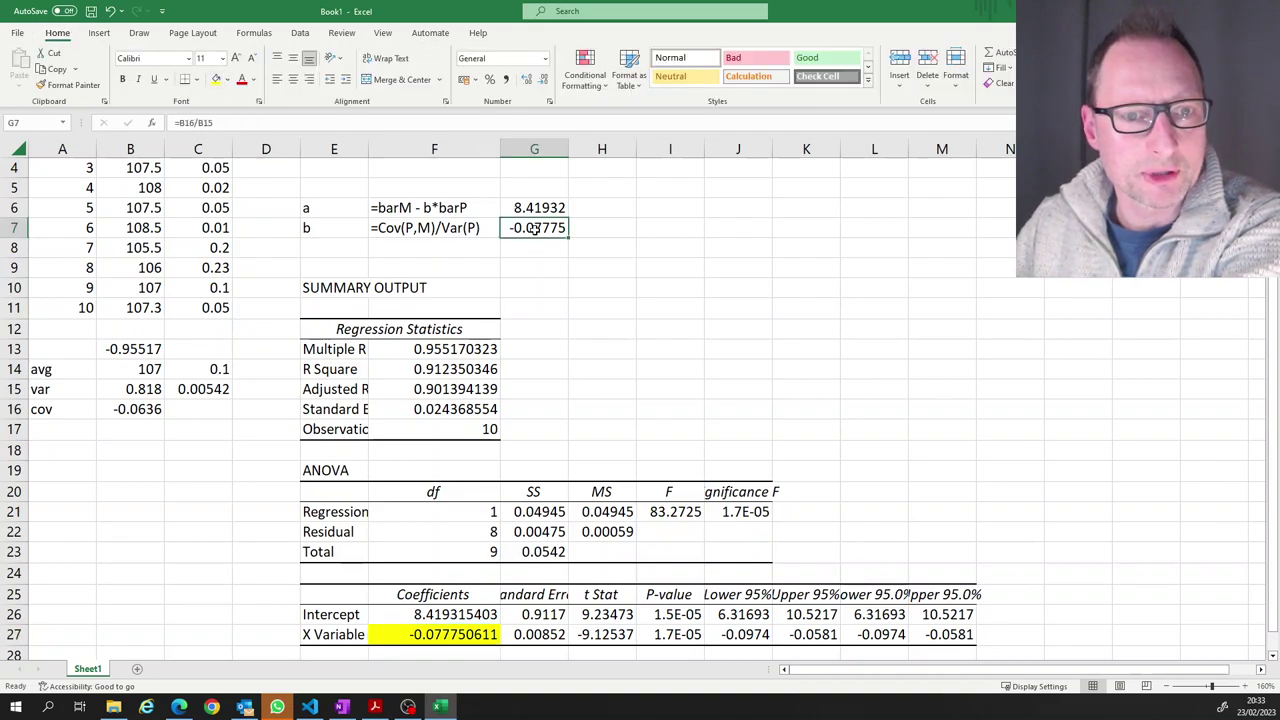
{"action": "left_click", "coordinate": [215, 80]}
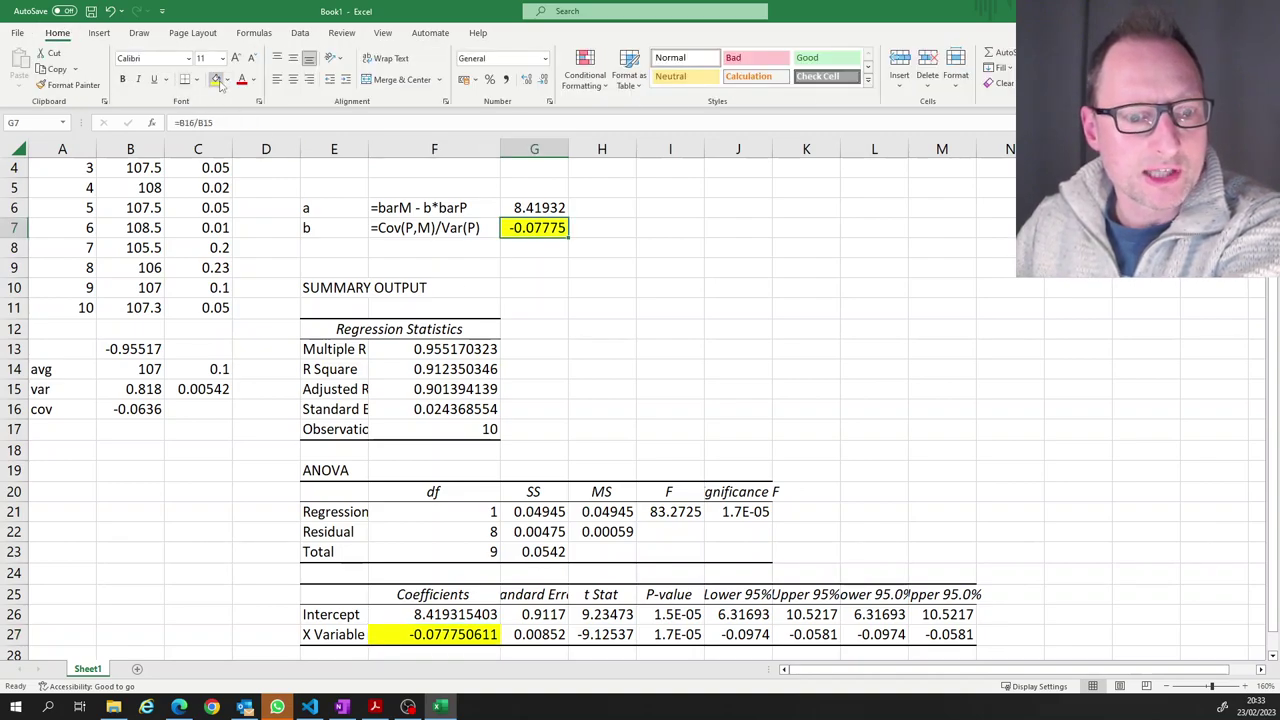
Fill the intercept cells G6 and F26 light green
{"action": "left_click", "coordinate": [540, 207]}
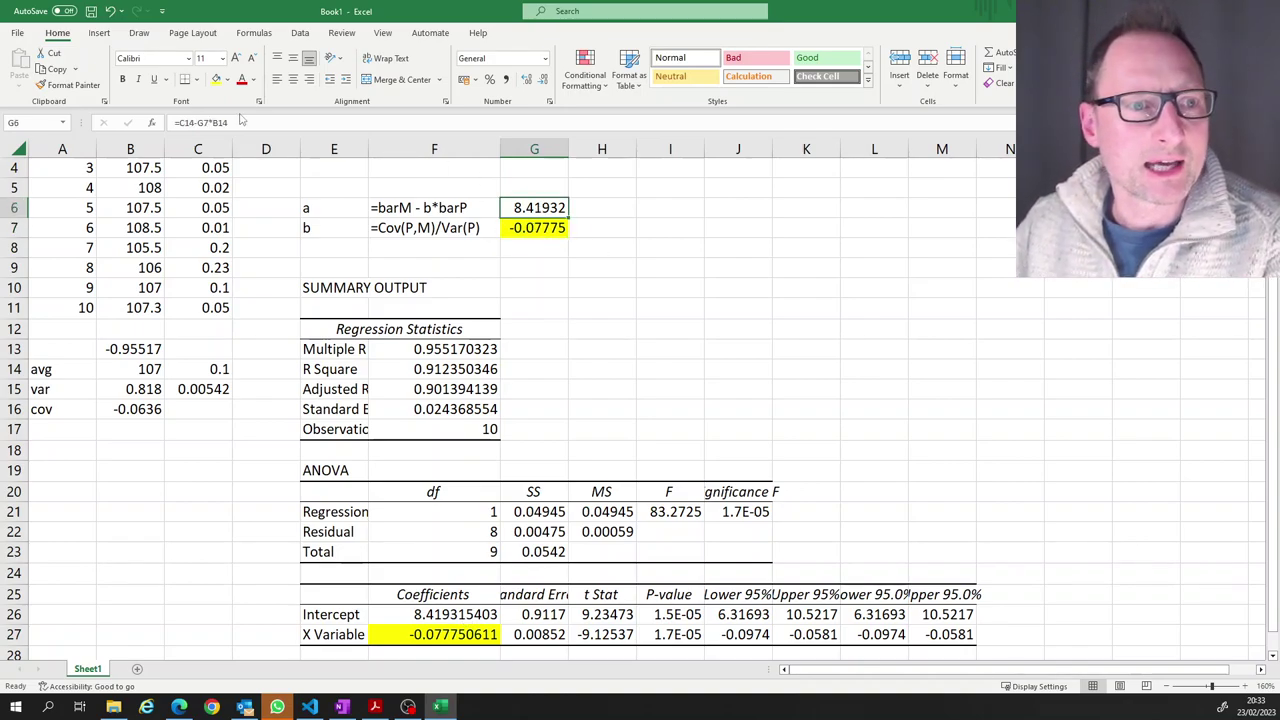
{"action": "left_click", "coordinate": [228, 81]}
{"action": "left_click", "coordinate": [260, 206]}
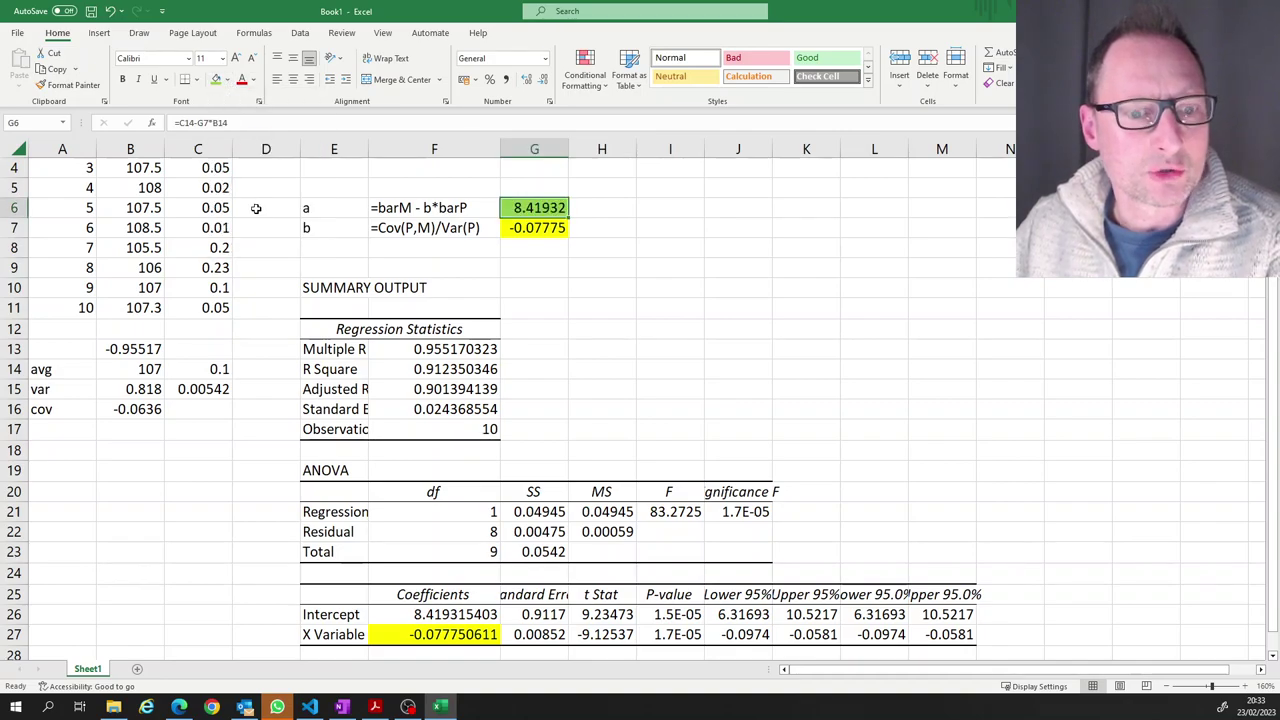
{"action": "left_click", "coordinate": [450, 614]}
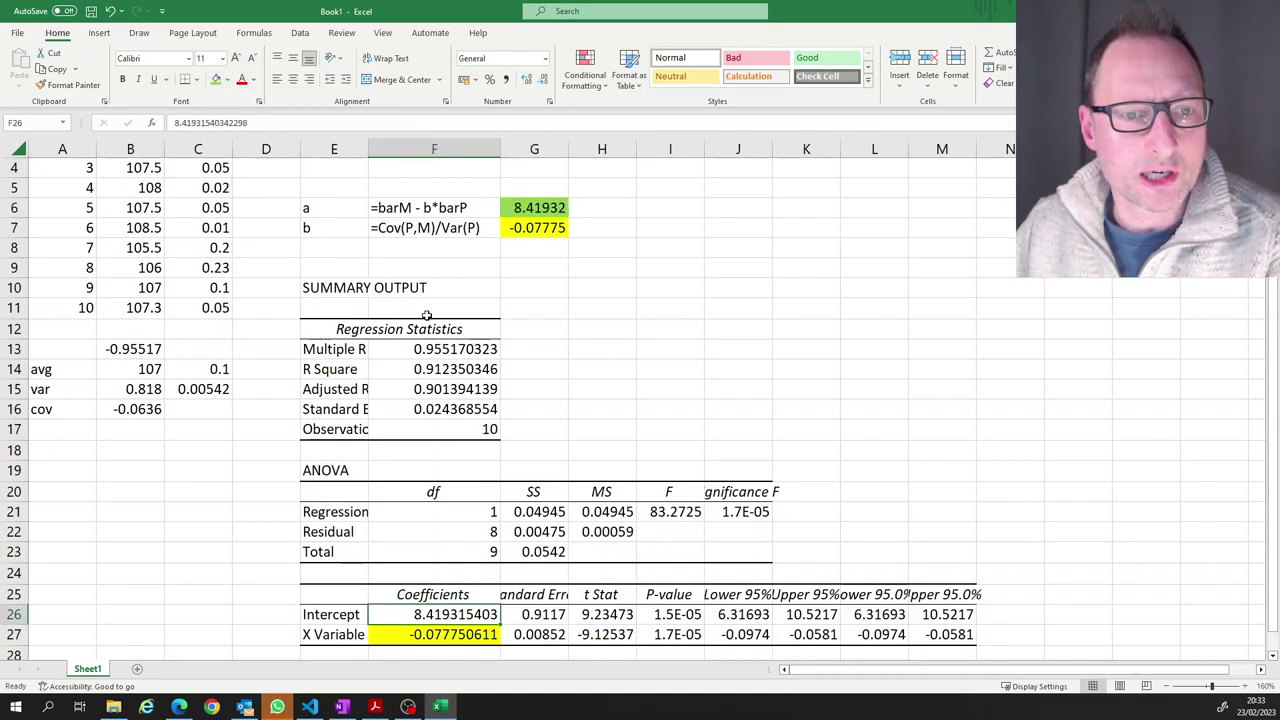
{"action": "left_click", "coordinate": [217, 80]}
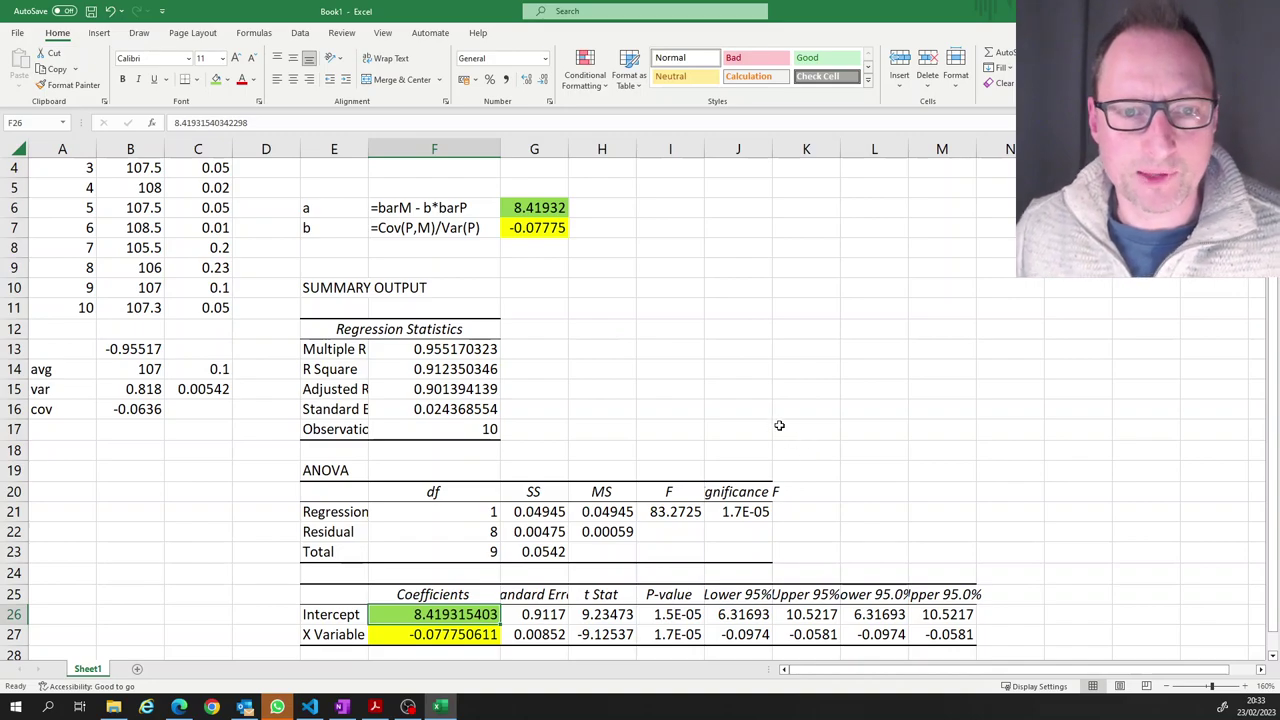
Select the price and market share data B1:C11
{"action": "left_click", "coordinate": [429, 334]}
{"action": "scroll", "coordinate": [316, 360], "scroll_direction": "up", "scroll_amount": 1}
{"action": "left_click_drag", "start_coordinate": [108, 172], "coordinate": [196, 360]}
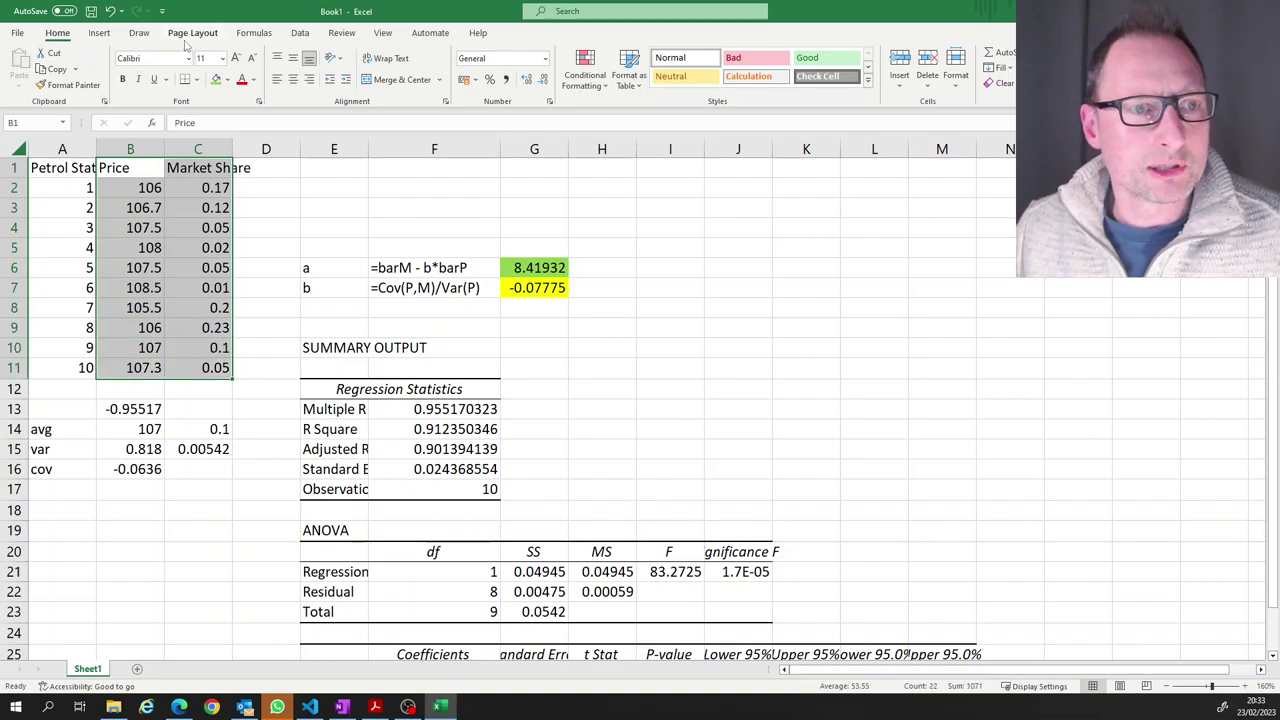
Insert a scatter chart of the data and move it right of the calculations
{"action": "left_click", "coordinate": [110, 36]}
{"action": "left_click", "coordinate": [617, 82]}
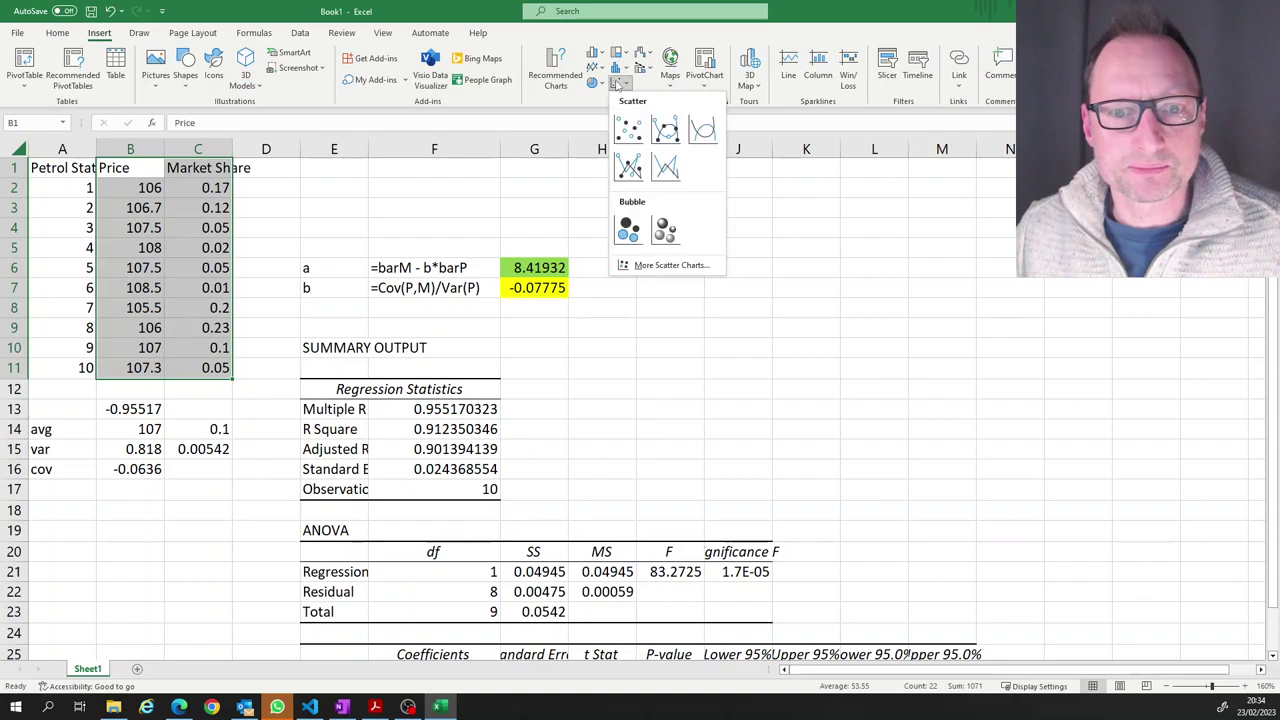
{"action": "left_click", "coordinate": [628, 128]}
{"action": "left_click_drag", "start_coordinate": [514, 257], "coordinate": [722, 191]}
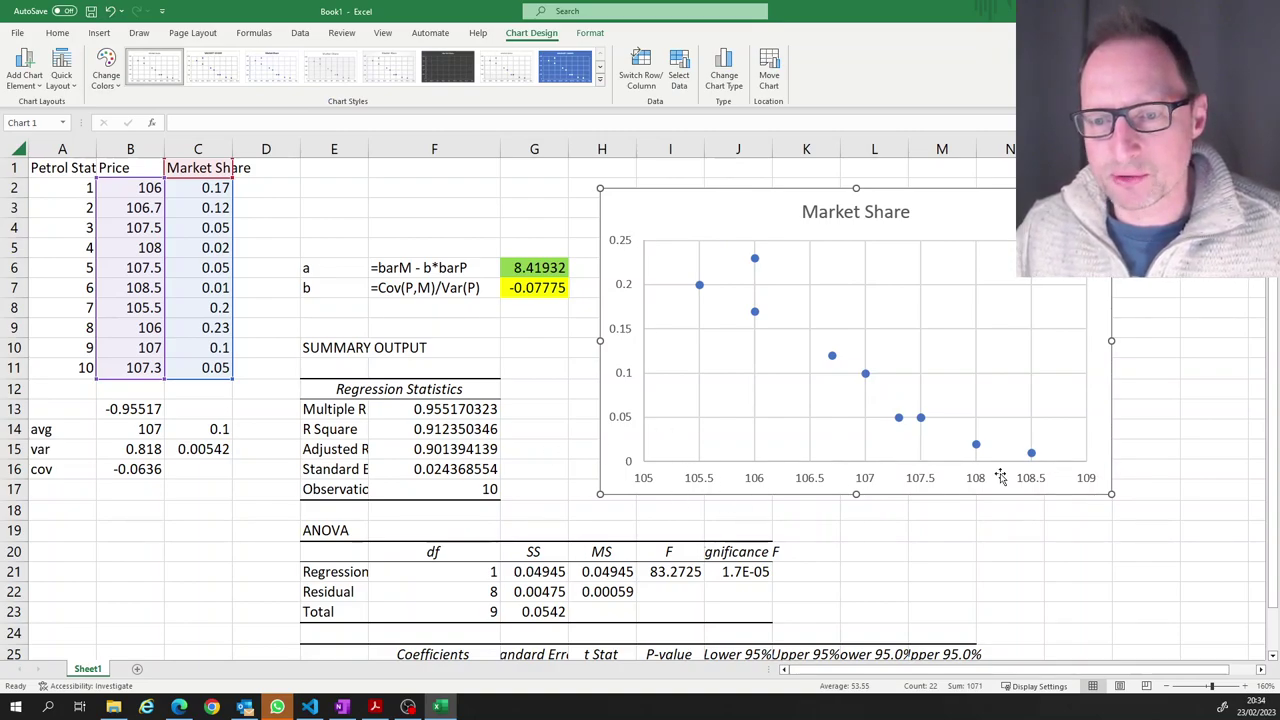
Add a horizontal axis title reading 'Price'
{"action": "left_click", "coordinate": [24, 70]}
{"action": "mouse_move", "coordinate": [64, 122]}
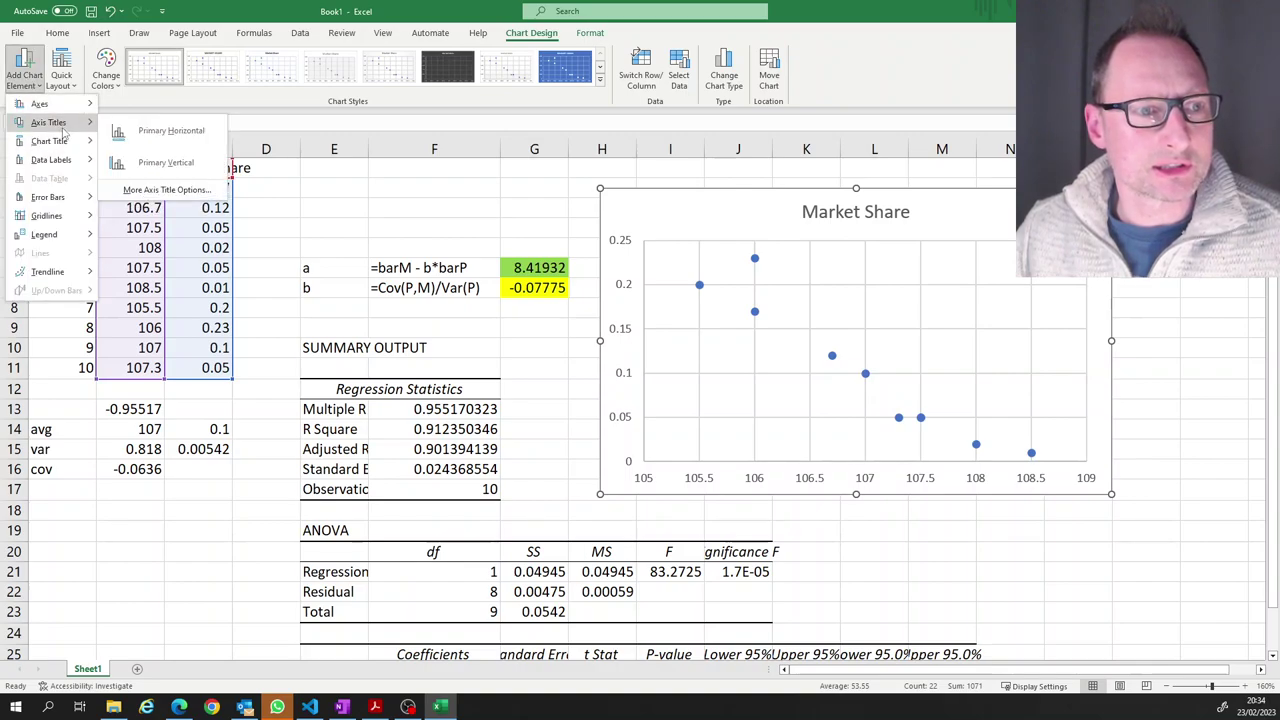
{"action": "left_click", "coordinate": [182, 132]}
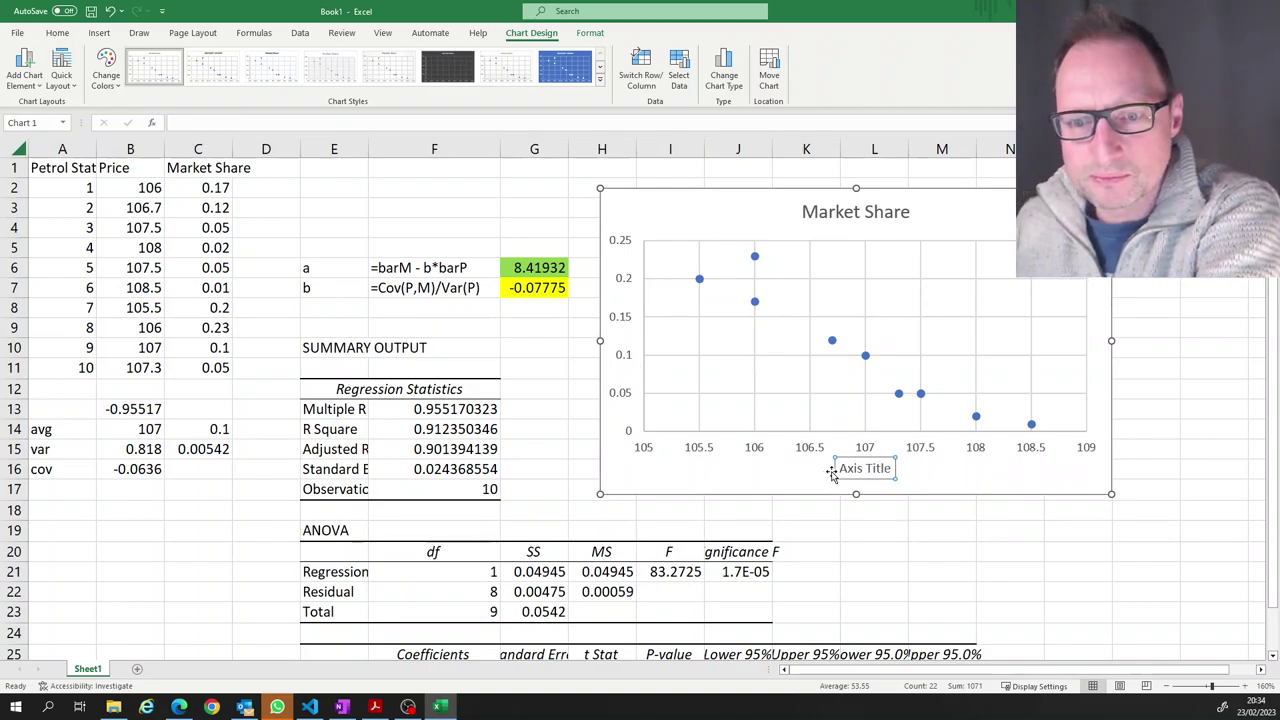
{"action": "left_click_drag", "start_coordinate": [838, 469], "coordinate": [895, 470]}
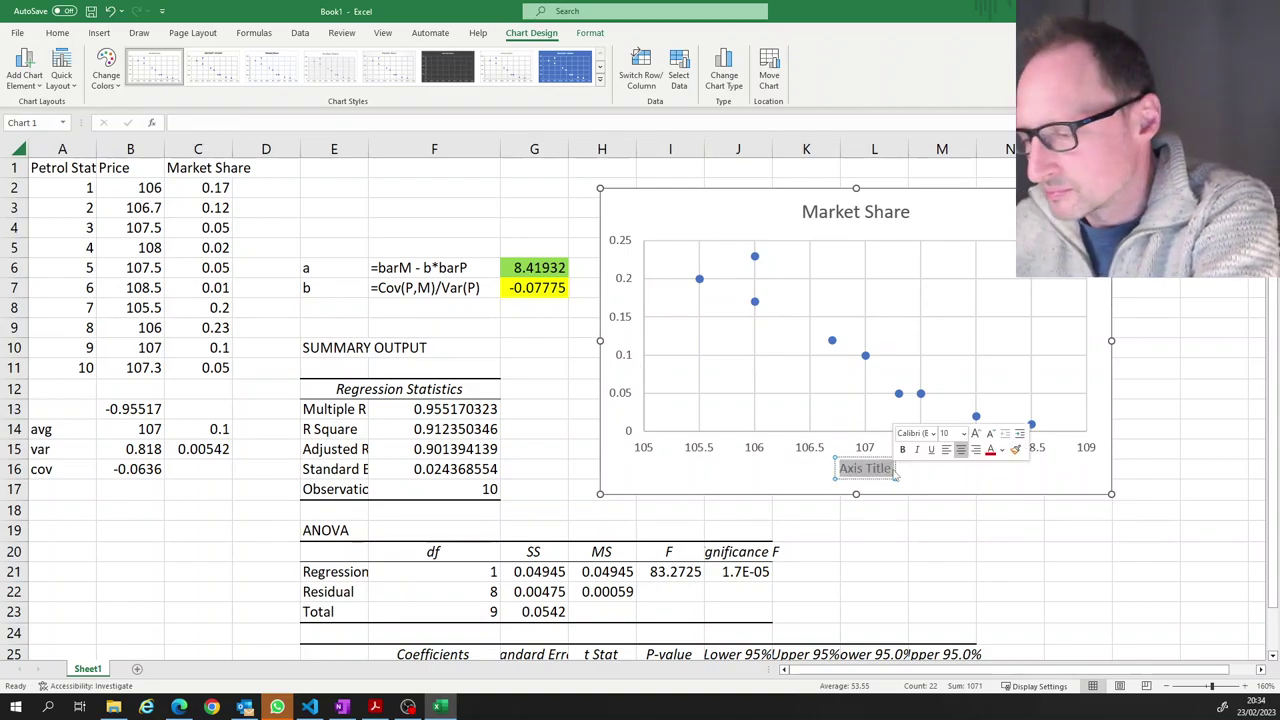
{"action": "type", "text": "Price"}
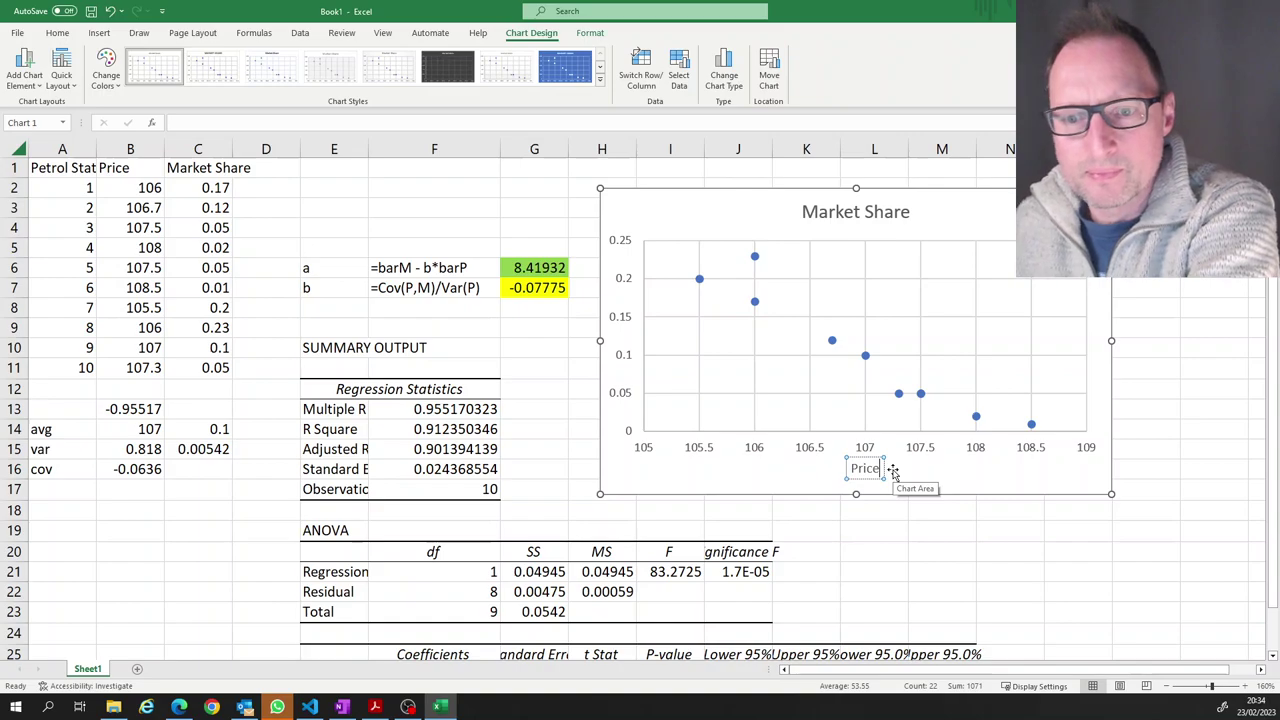
{"action": "left_click", "coordinate": [643, 209]}
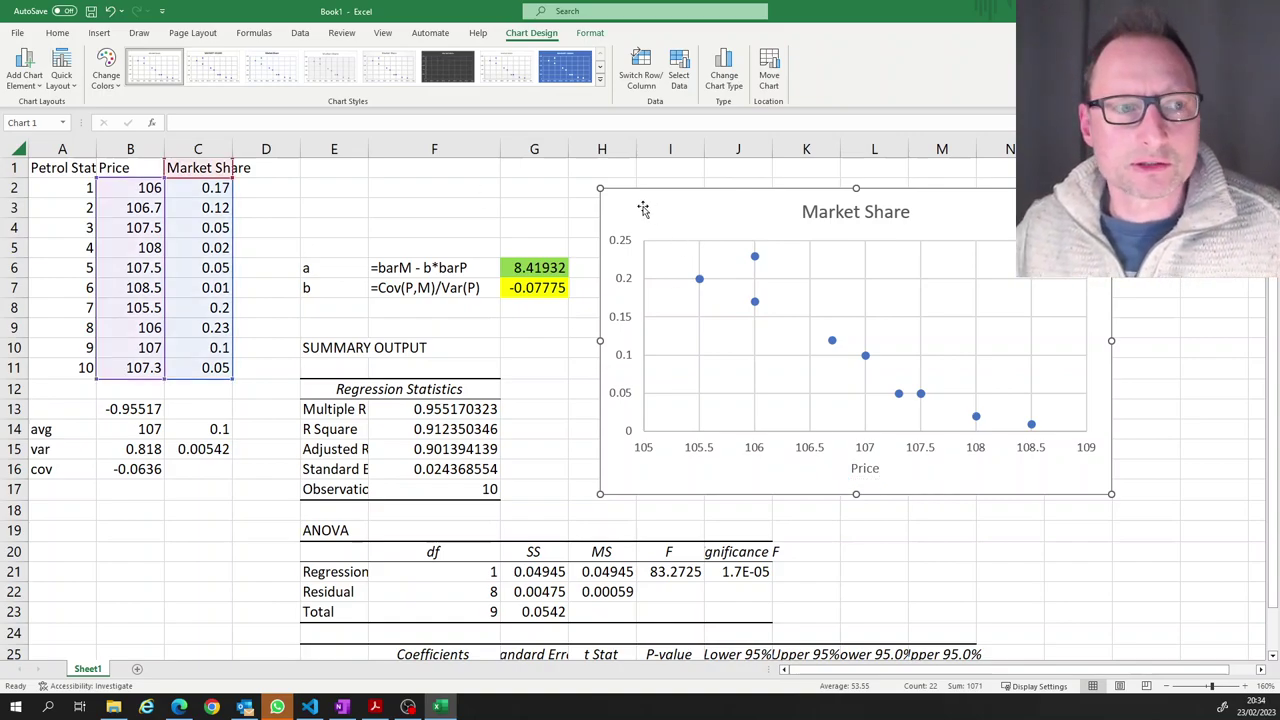
Add a vertical axis title reading 'Market Share' and deselect the chart
{"action": "left_click", "coordinate": [25, 70]}
{"action": "mouse_move", "coordinate": [52, 124]}
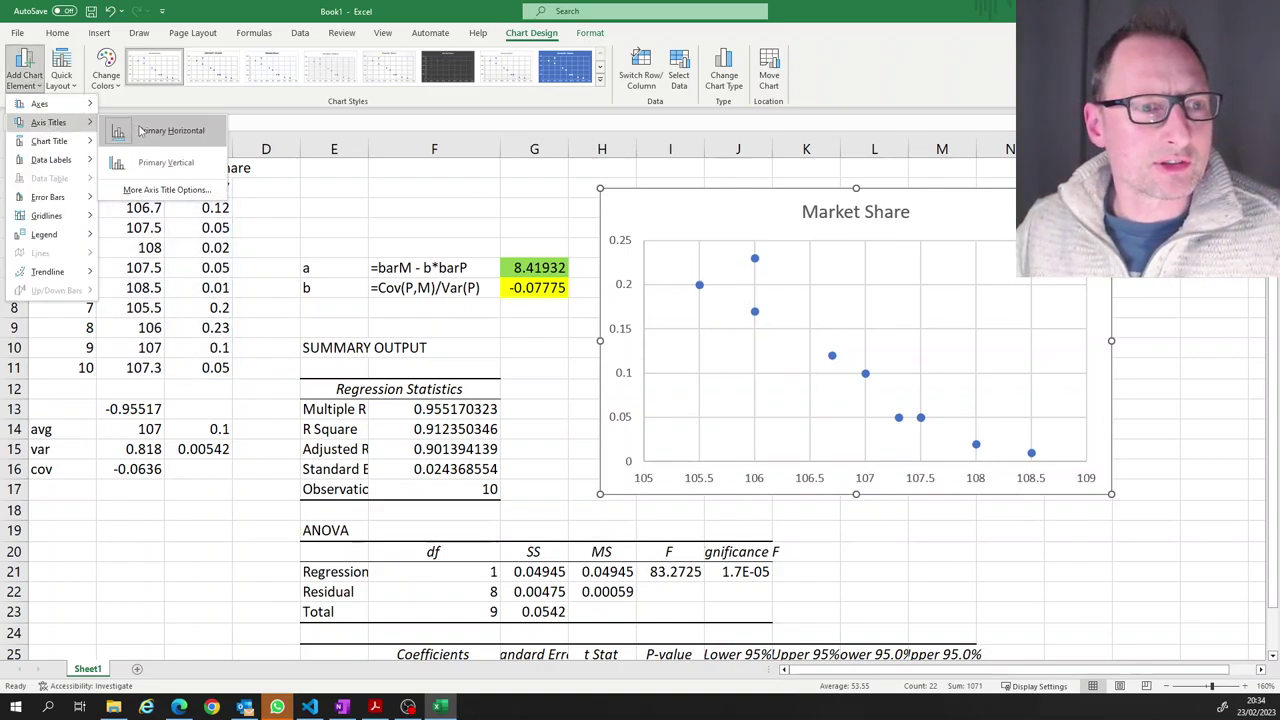
{"action": "left_click", "coordinate": [150, 157]}
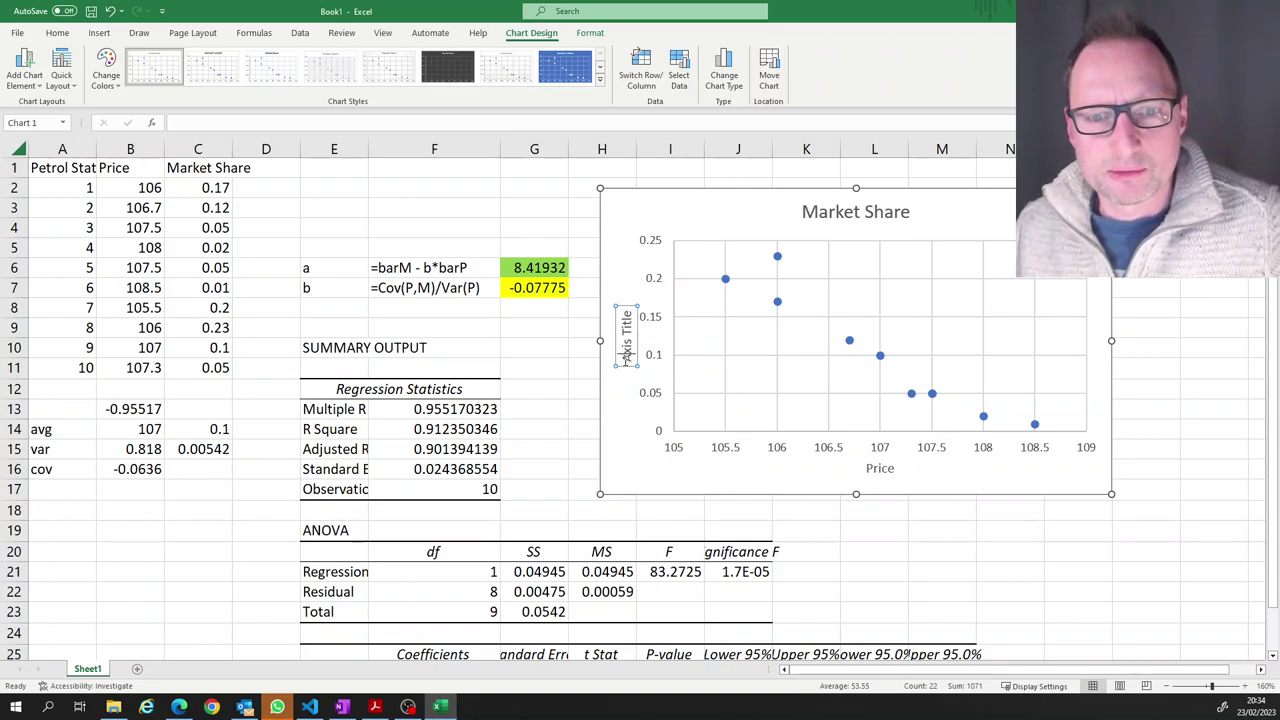
{"action": "left_click", "coordinate": [627, 352]}
{"action": "key", "text": "BackSpace"}
{"action": "key", "text": "BackSpace"}
{"action": "key", "text": "BackSpace"}
{"action": "key", "text": "BackSpace"}
{"action": "key", "text": "BackSpace"}
{"action": "key", "text": "BackSpace"}
{"action": "key", "text": "BackSpace"}
{"action": "key", "text": "BackSpace"}
{"action": "key", "text": "BackSpace"}
{"action": "key", "text": "BackSpace"}
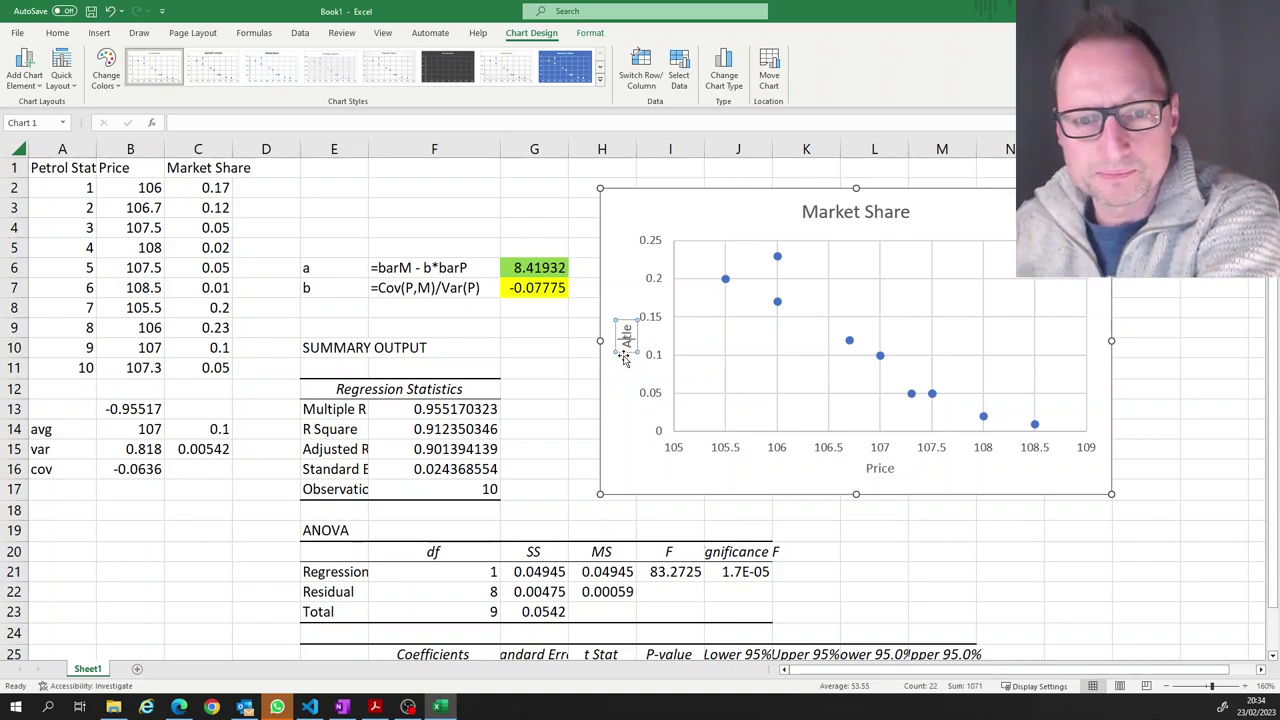
{"action": "type", "text": "Market"}
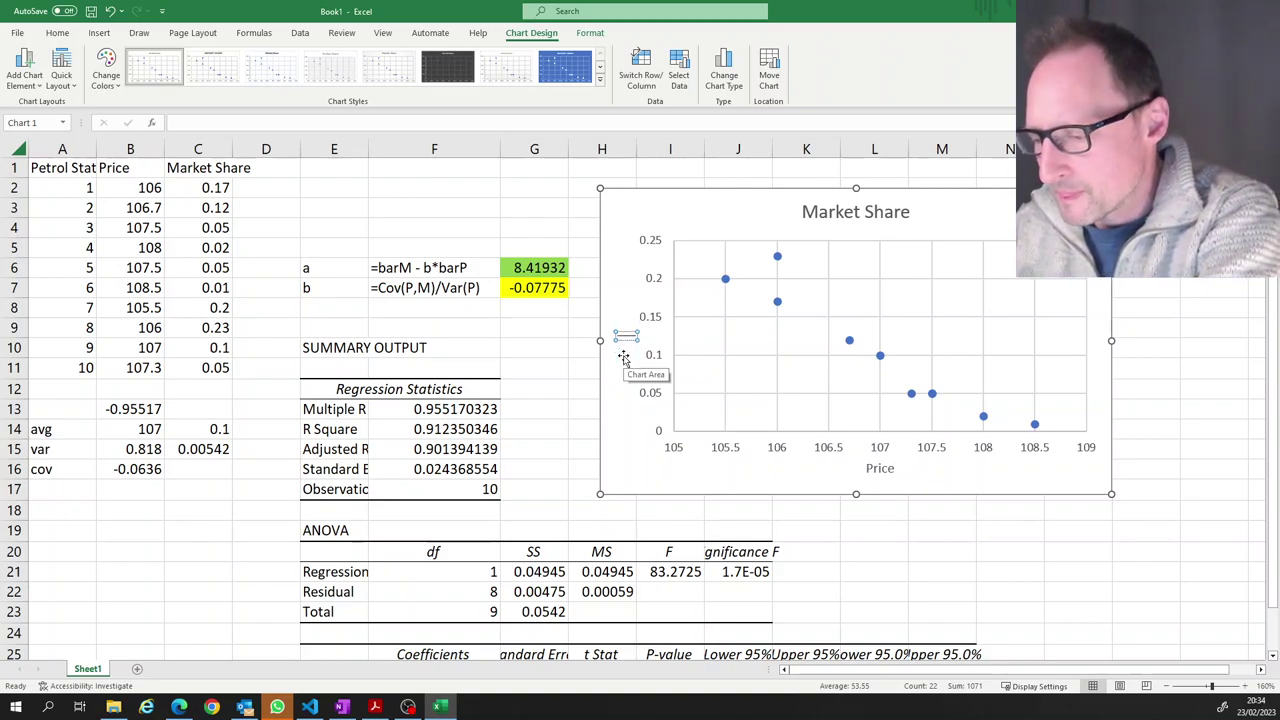
{"action": "type", "text": " Share"}
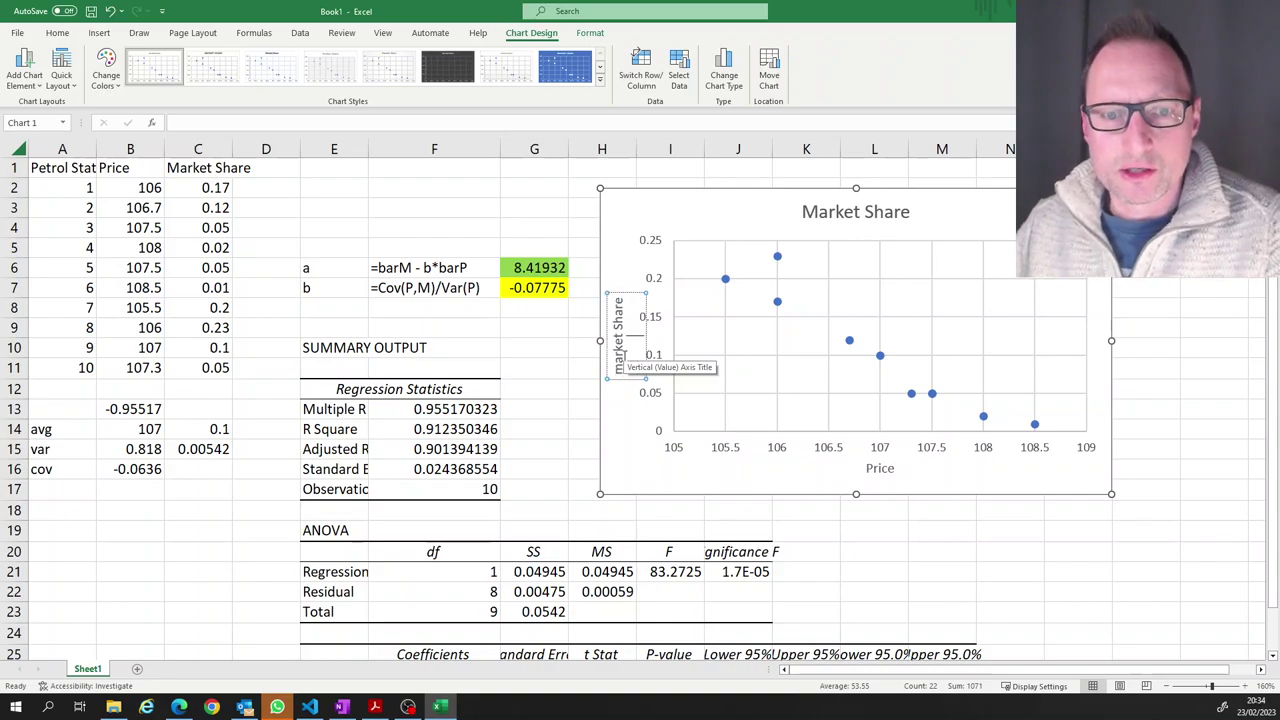
{"action": "left_click", "coordinate": [1151, 474]}
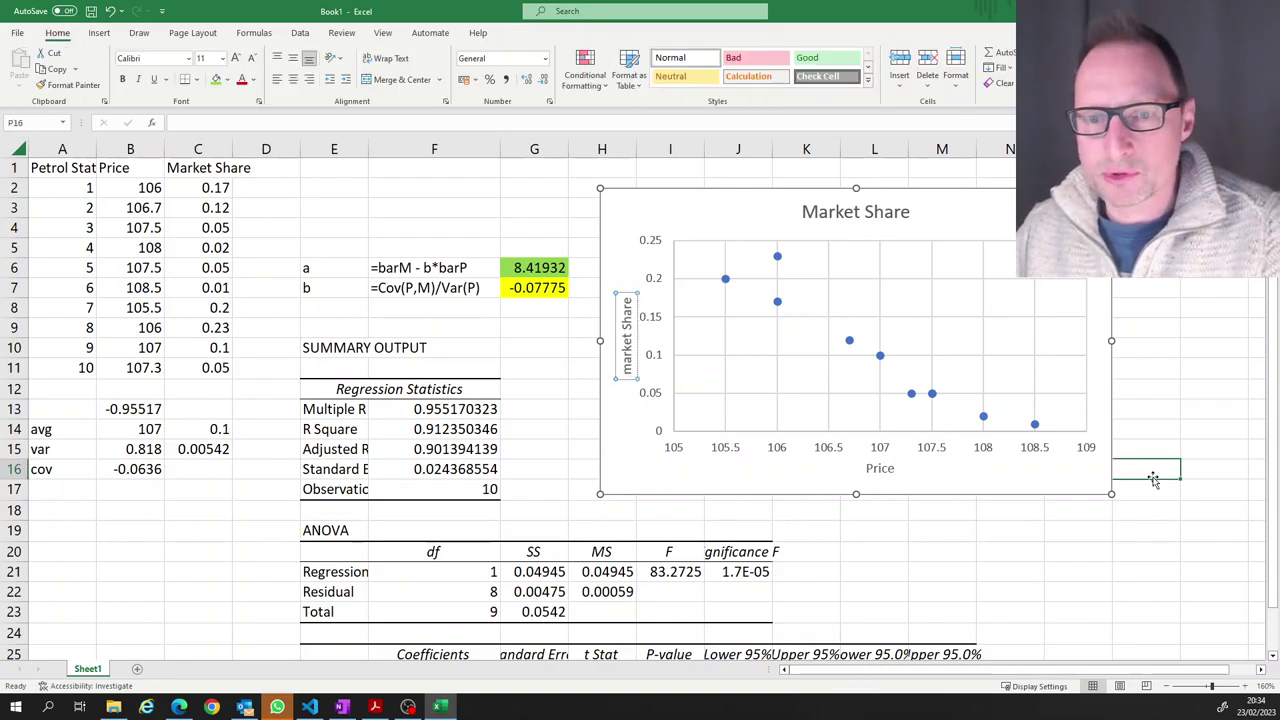
Launch Snip & Sketch from a Start search for 'snip'
{"action": "left_click", "coordinate": [47, 707]}
{"action": "type", "text": "snip"}
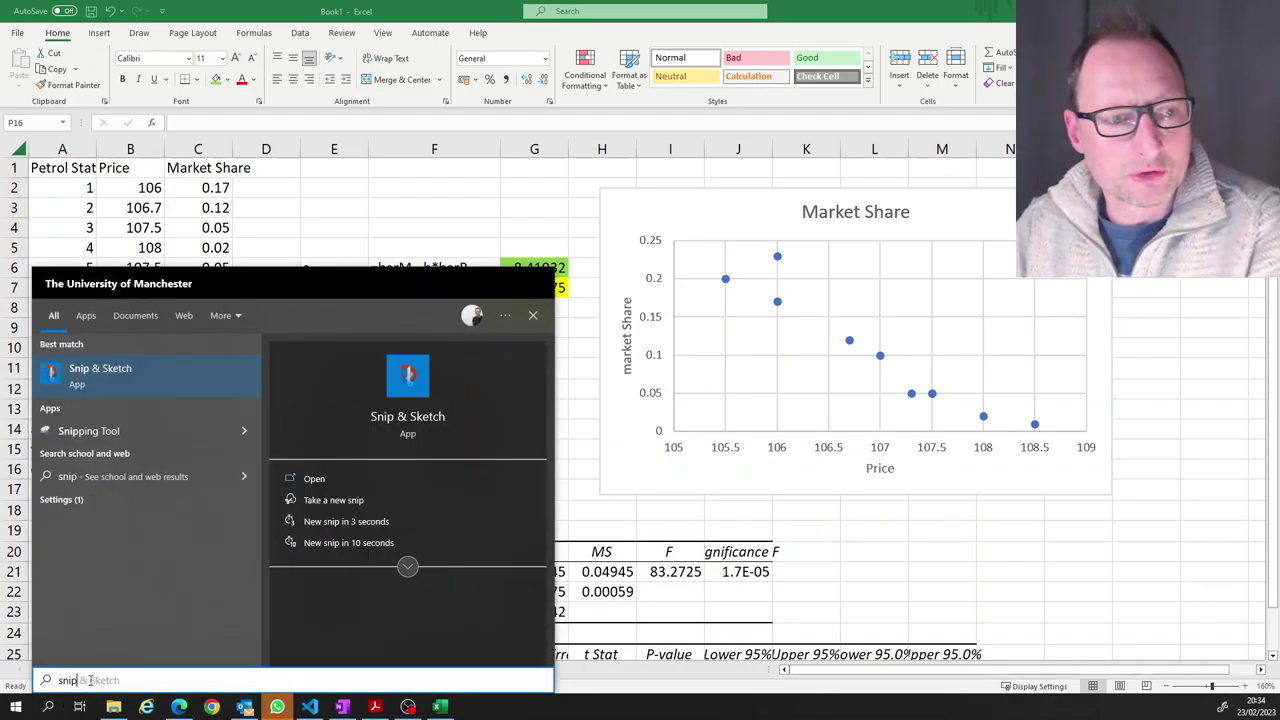
{"action": "key", "text": "Return"}
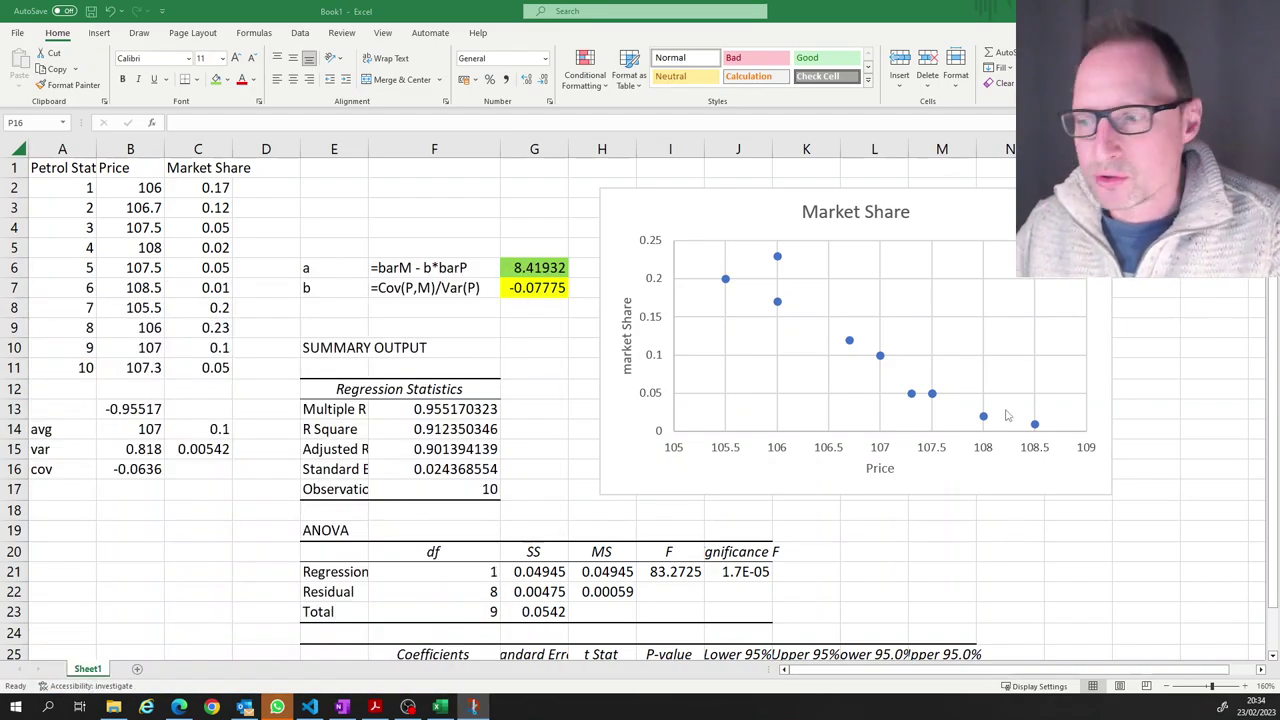
Snip the Market Share chart region and switch to OneNote
{"action": "key", "text": "super+shift+s"}
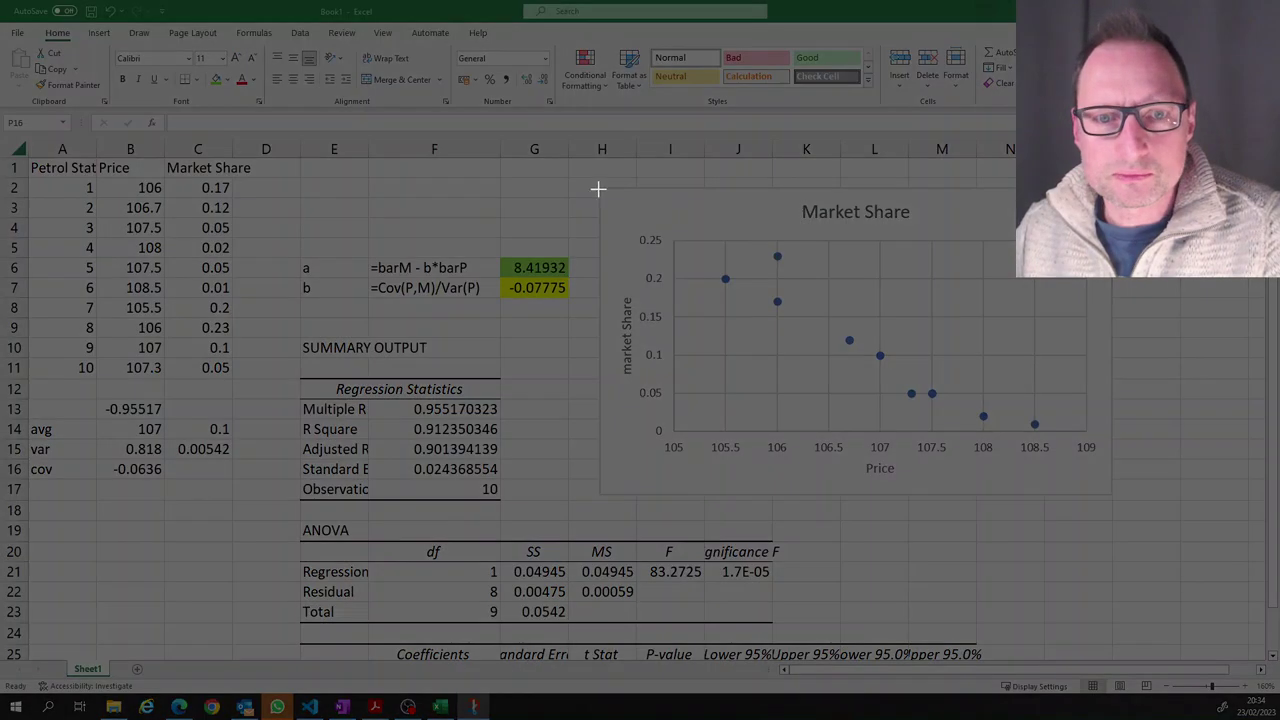
{"action": "left_click_drag", "start_coordinate": [602, 192], "coordinate": [1108, 494]}
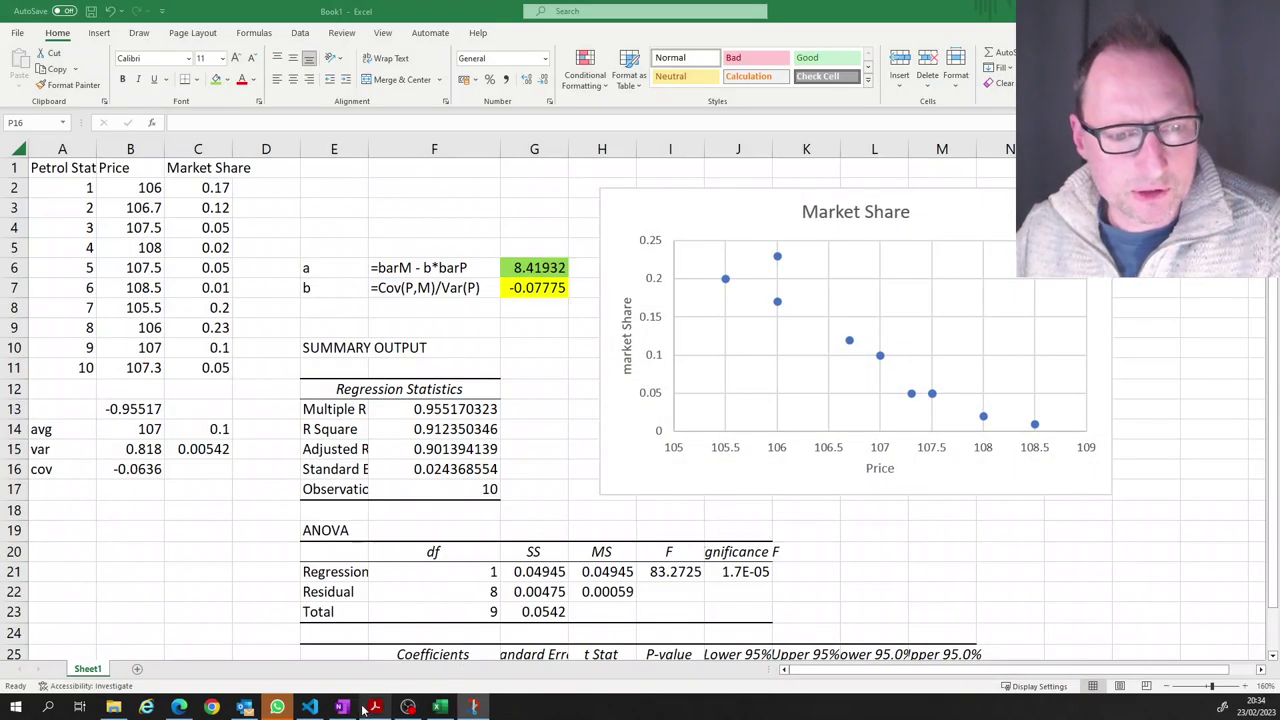
{"action": "left_click", "coordinate": [342, 706]}
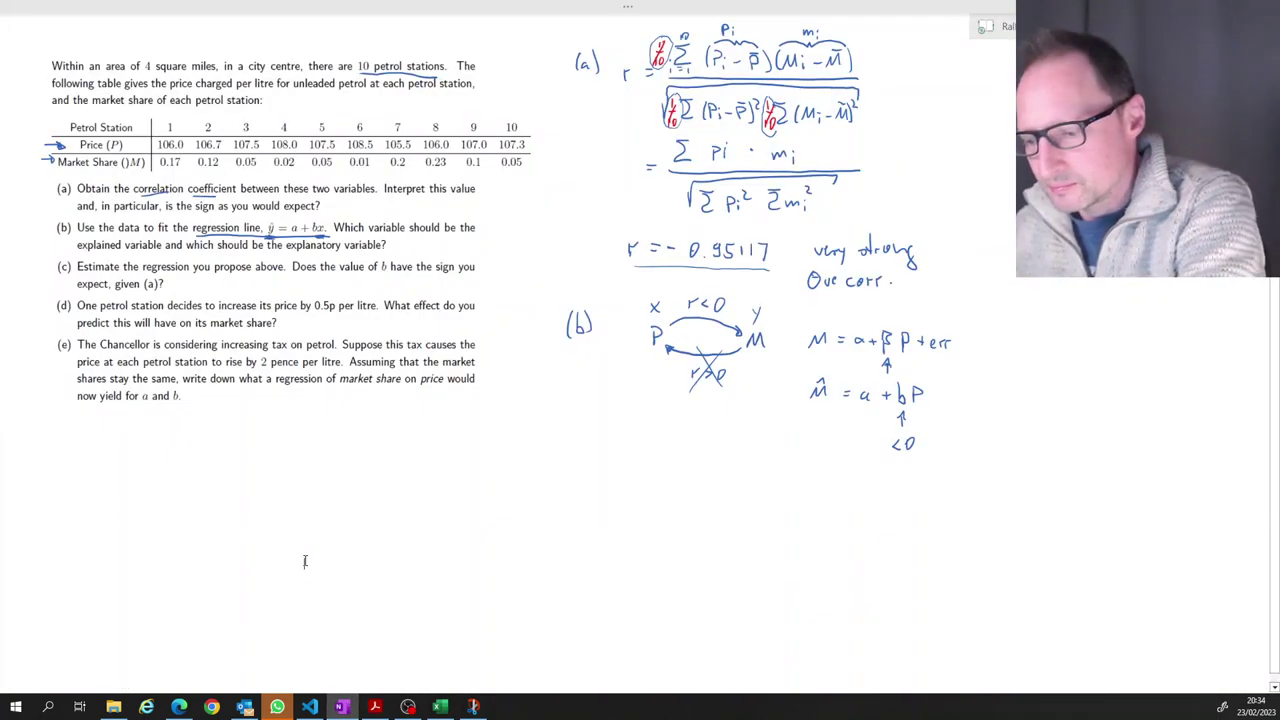
Paste the chart snip into the notes and move it up beneath the questions
{"action": "left_click", "coordinate": [305, 560]}
{"action": "key", "text": "ctrl+v"}
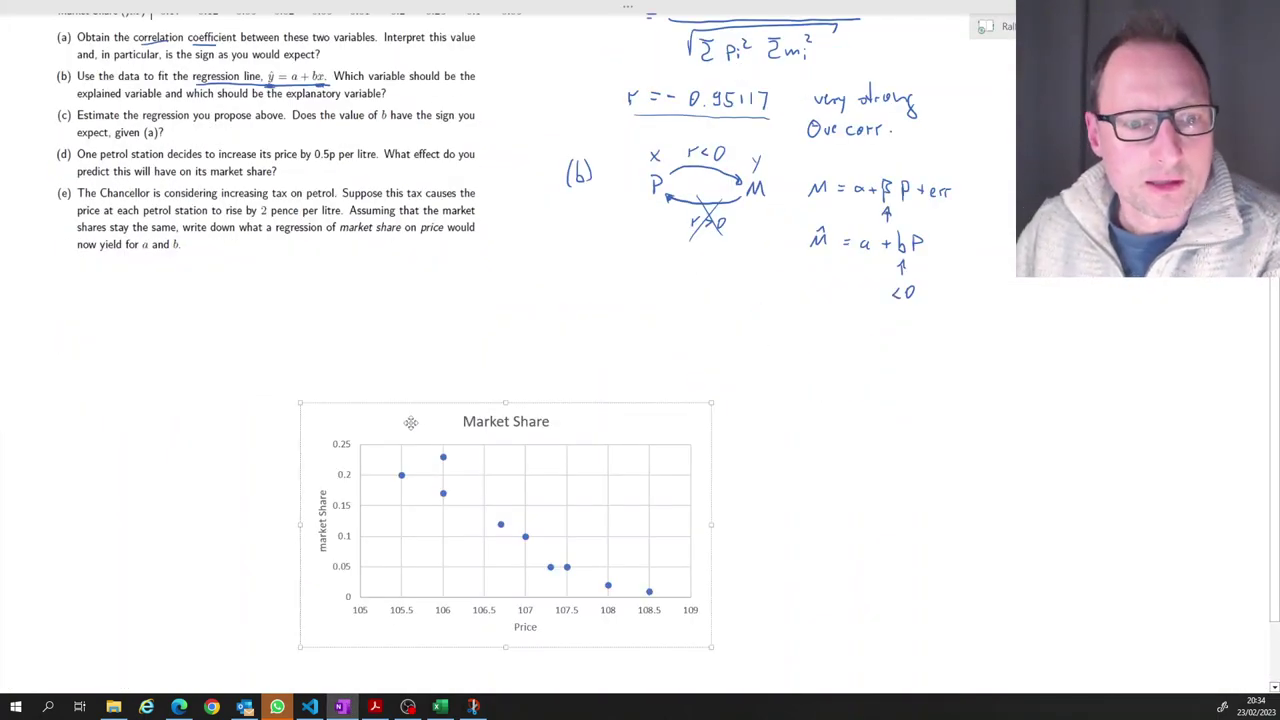
{"action": "left_click_drag", "start_coordinate": [400, 409], "coordinate": [160, 272]}
{"action": "scroll", "coordinate": [692, 288], "scroll_direction": "up", "scroll_amount": 3}
{"action": "scroll", "coordinate": [692, 288], "scroll_direction": "up", "scroll_amount": 3}
{"action": "scroll", "coordinate": [692, 288], "scroll_direction": "down", "scroll_amount": 3}
{"action": "left_click", "coordinate": [493, 386]}
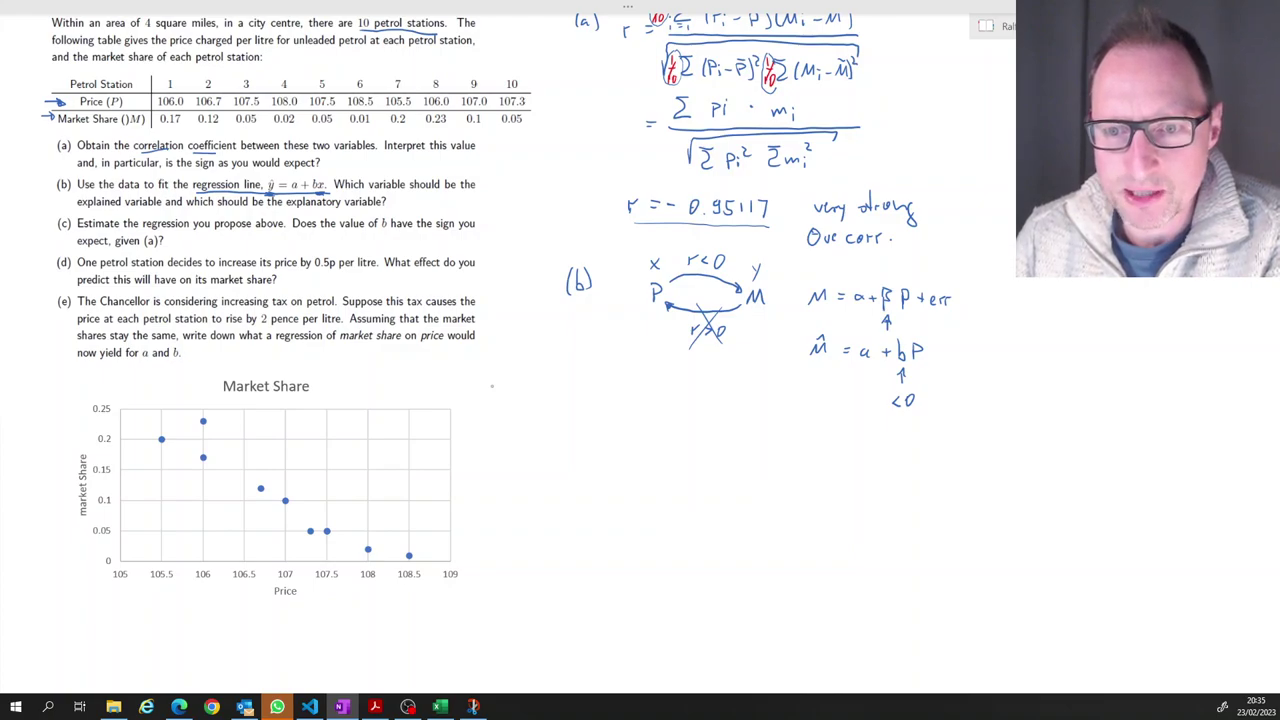
Handwrite 'M̂ = 8.42 − 0.0778·P' beneath the '<0' note
{"action": "left_click_drag", "start_coordinate": [844, 424], "coordinate": [853, 424]}
{"action": "left_click_drag", "start_coordinate": [844, 430], "coordinate": [853, 430]}
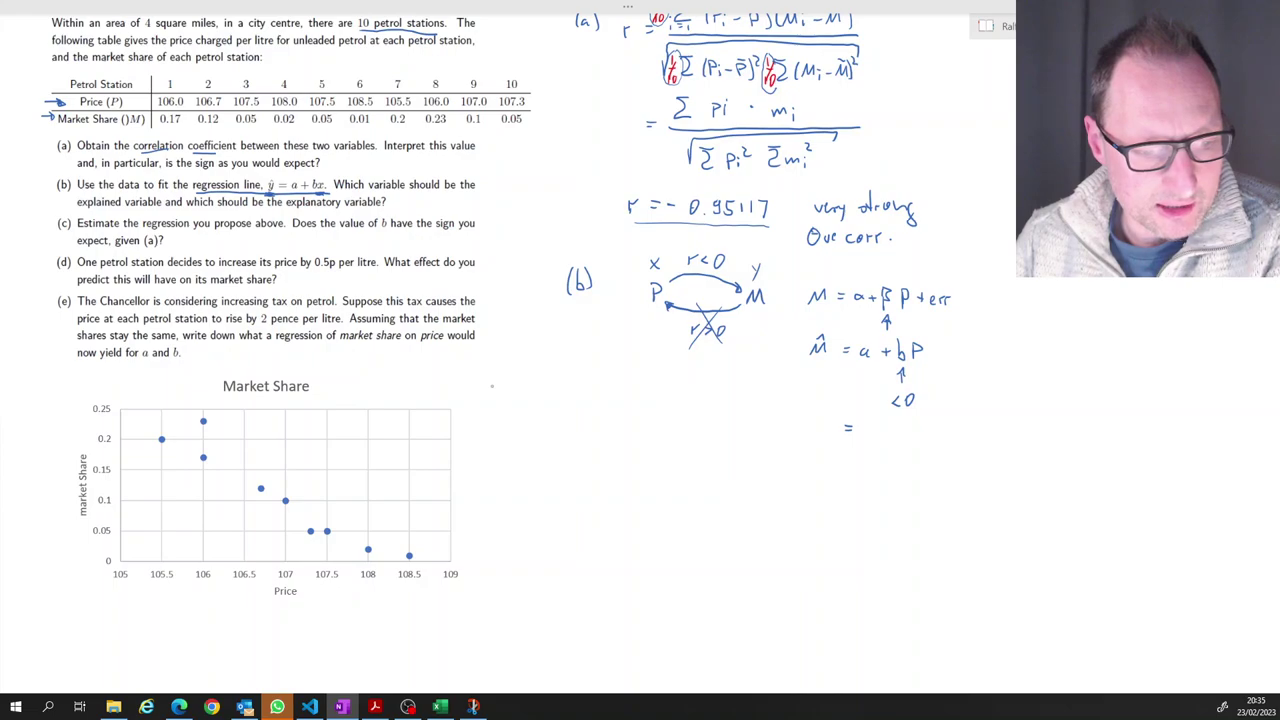
{"action": "mouse_move", "coordinate": [872, 423]}
{"action": "left_mouse_down"}
{"action": "mouse_move", "coordinate": [866, 437]}
{"action": "mouse_move", "coordinate": [878, 434]}
{"action": "left_mouse_up"}
{"action": "left_click_drag", "start_coordinate": [887, 423], "coordinate": [889, 437]}
{"action": "left_click_drag", "start_coordinate": [894, 425], "coordinate": [901, 436]}
{"action": "left_click", "coordinate": [909, 429]}
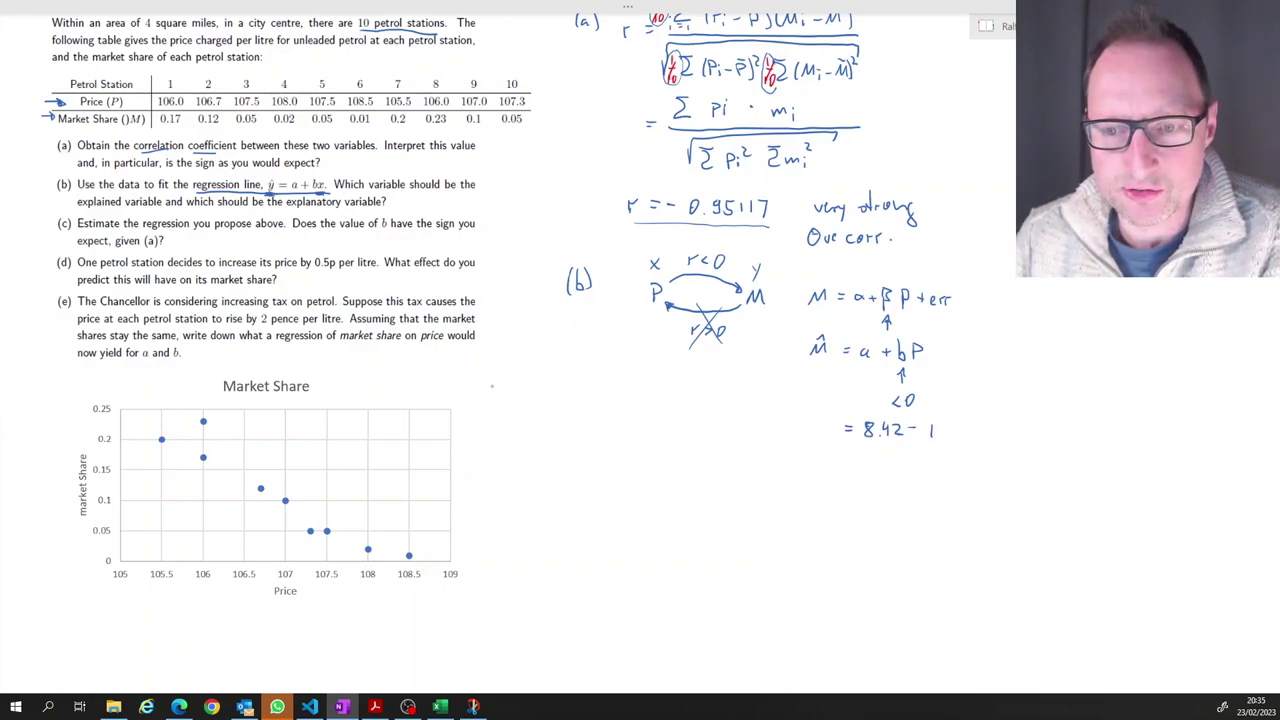
{"action": "left_click", "coordinate": [944, 434]}
{"action": "mouse_move", "coordinate": [953, 423]}
{"action": "left_mouse_down"}
{"action": "mouse_move", "coordinate": [951, 435]}
{"action": "mouse_move", "coordinate": [1005, 431]}
{"action": "left_mouse_up"}
{"action": "left_click", "coordinate": [984, 425]}
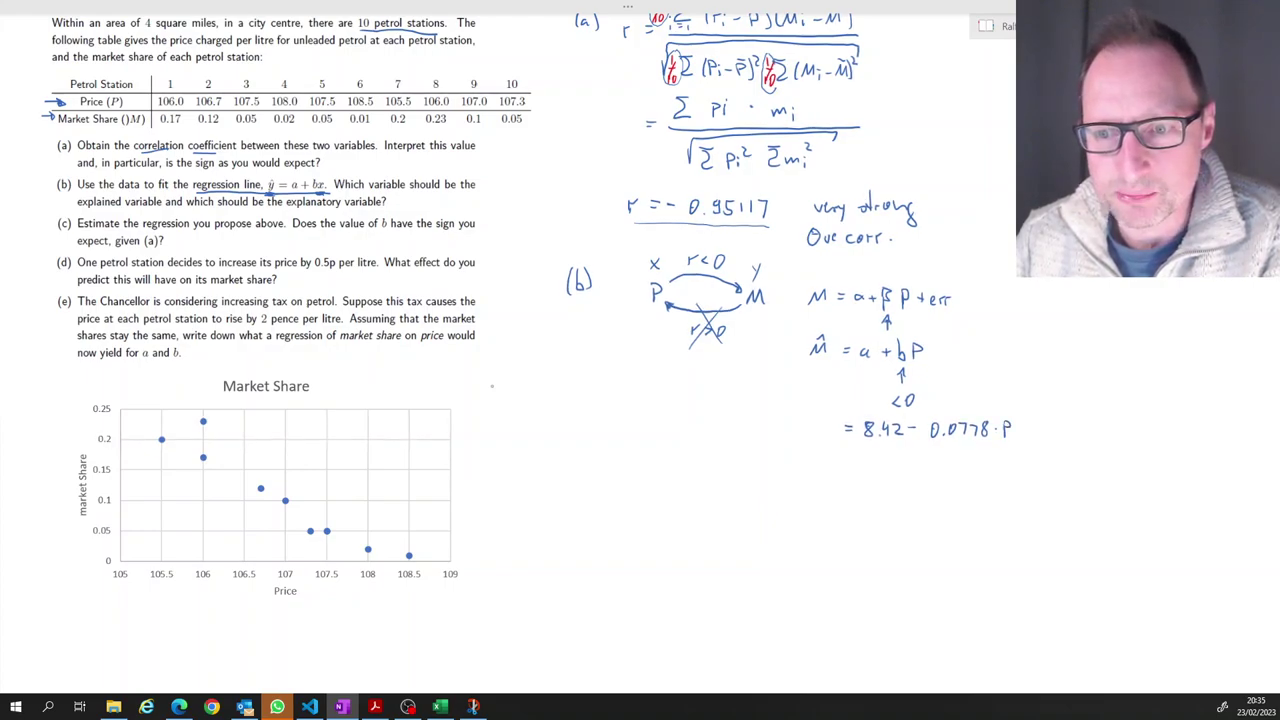
{"action": "mouse_move", "coordinate": [818, 424]}
{"action": "left_mouse_down"}
{"action": "mouse_move", "coordinate": [829, 435]}
{"action": "mouse_move", "coordinate": [828, 424]}
{"action": "left_mouse_up"}
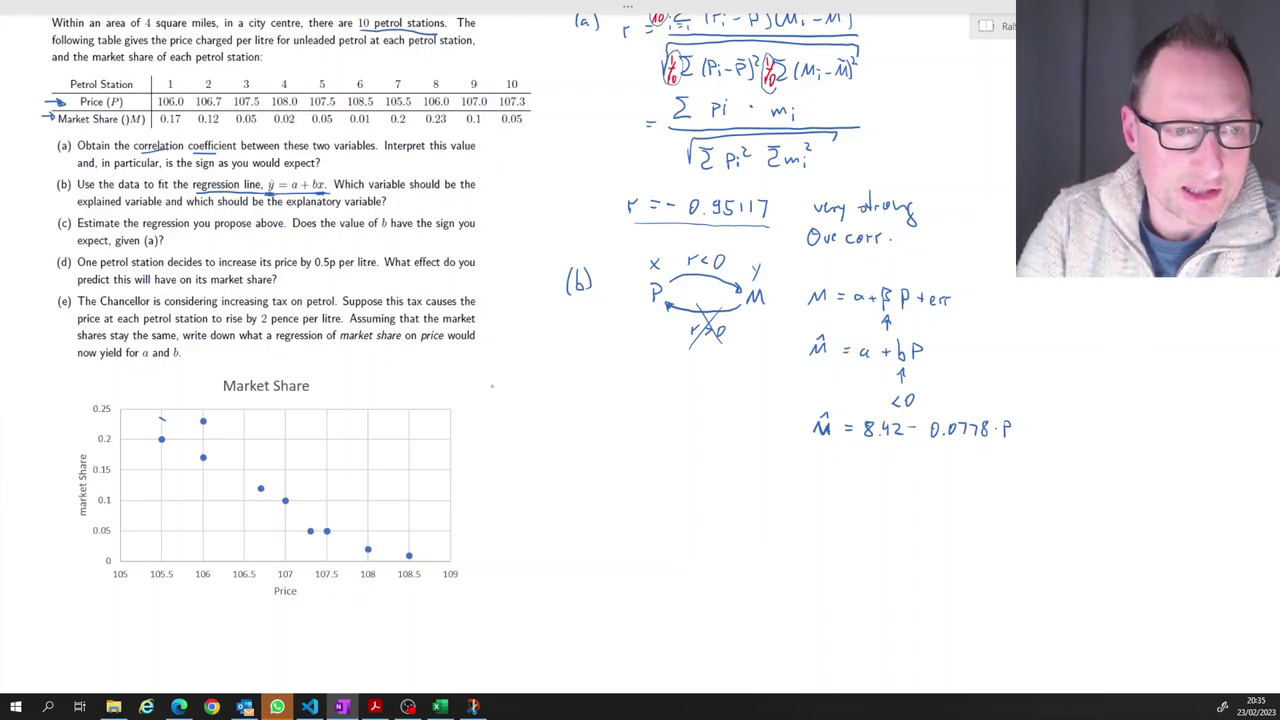
Draw the fitted line through the points, arrow question (d), and write '(d)'
{"action": "left_click_drag", "start_coordinate": [318, 504], "coordinate": [387, 547]}
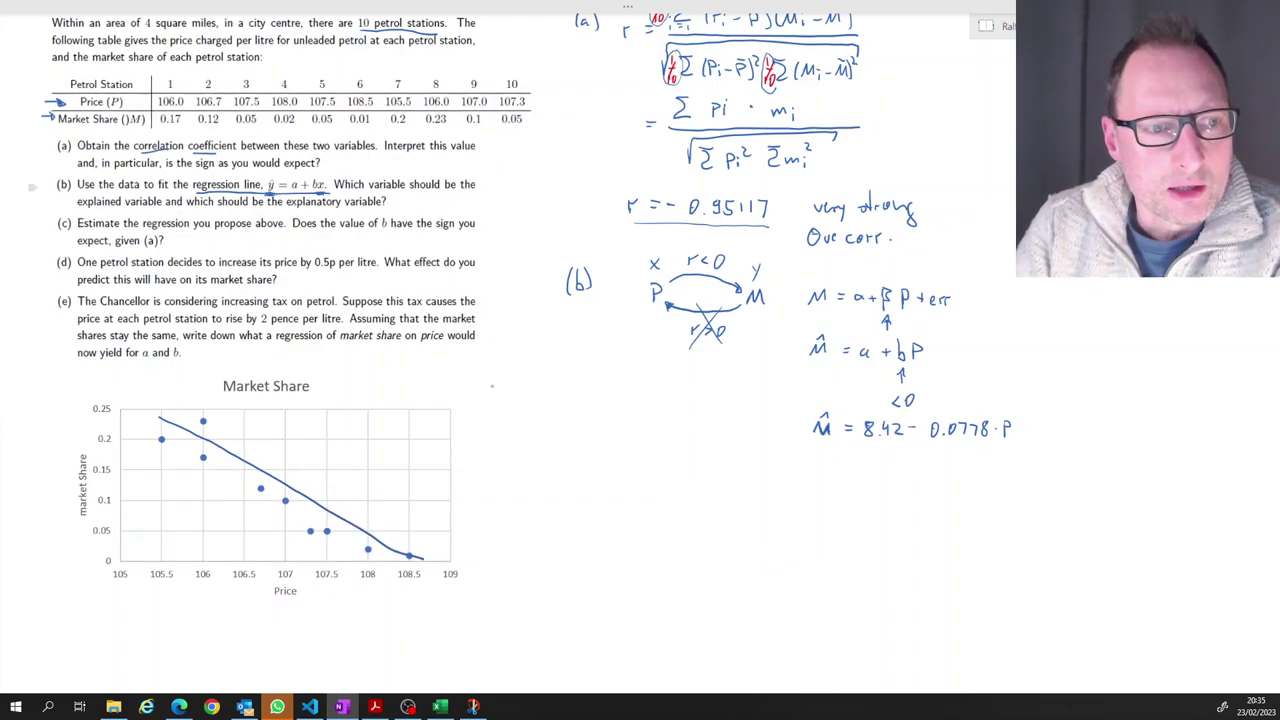
{"action": "left_click_drag", "start_coordinate": [40, 279], "coordinate": [57, 280]}
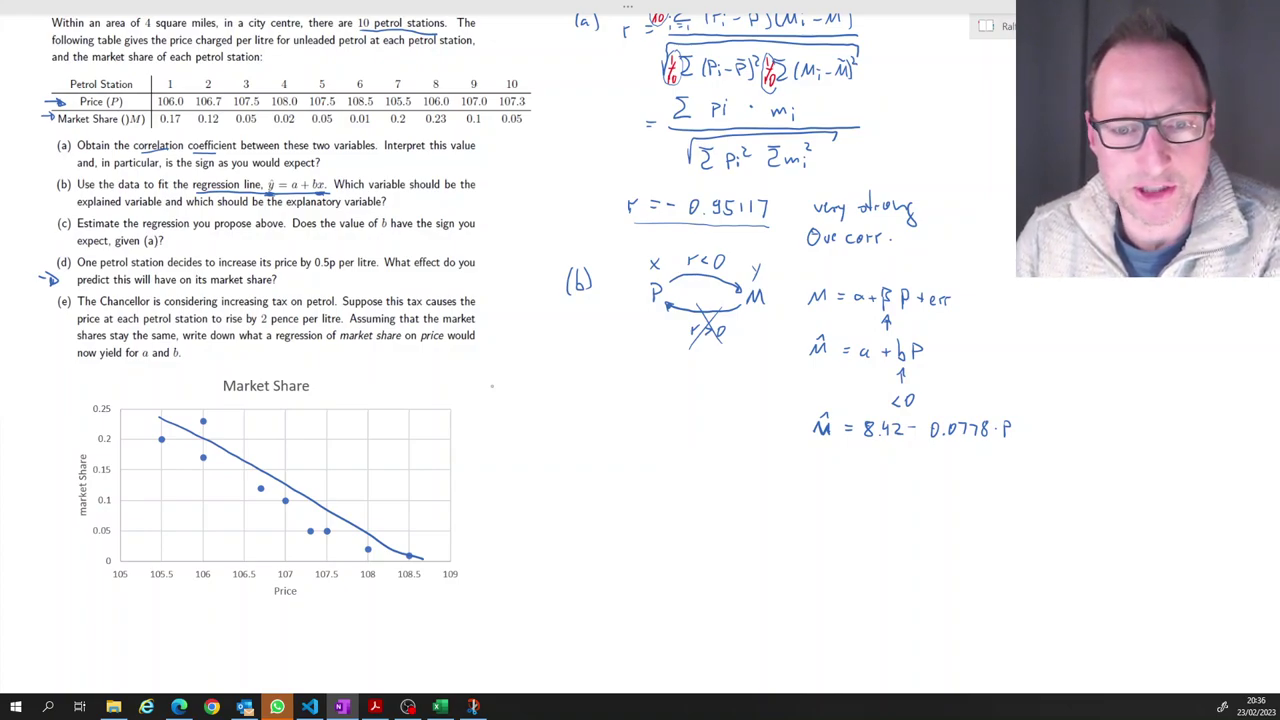
{"action": "mouse_move", "coordinate": [590, 446]}
{"action": "left_mouse_down"}
{"action": "mouse_move", "coordinate": [588, 462]}
{"action": "mouse_move", "coordinate": [605, 462]}
{"action": "left_mouse_up"}
{"action": "left_click_drag", "start_coordinate": [609, 446], "coordinate": [611, 462]}
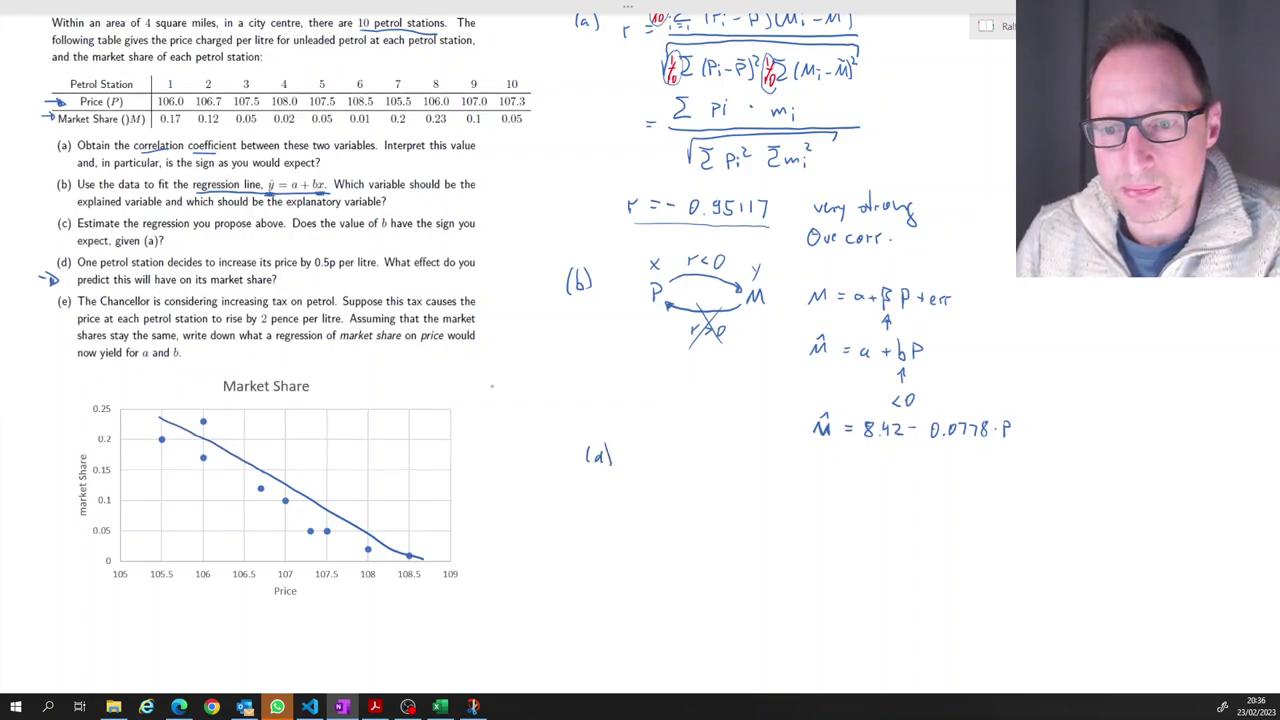
Circle −0.0778 and write 'if P ↑ 1p, M ↓ 0.0778'
{"action": "mouse_move", "coordinate": [990, 432]}
{"action": "left_mouse_down"}
{"action": "mouse_move", "coordinate": [950, 411]}
{"action": "mouse_move", "coordinate": [912, 414]}
{"action": "left_mouse_up"}
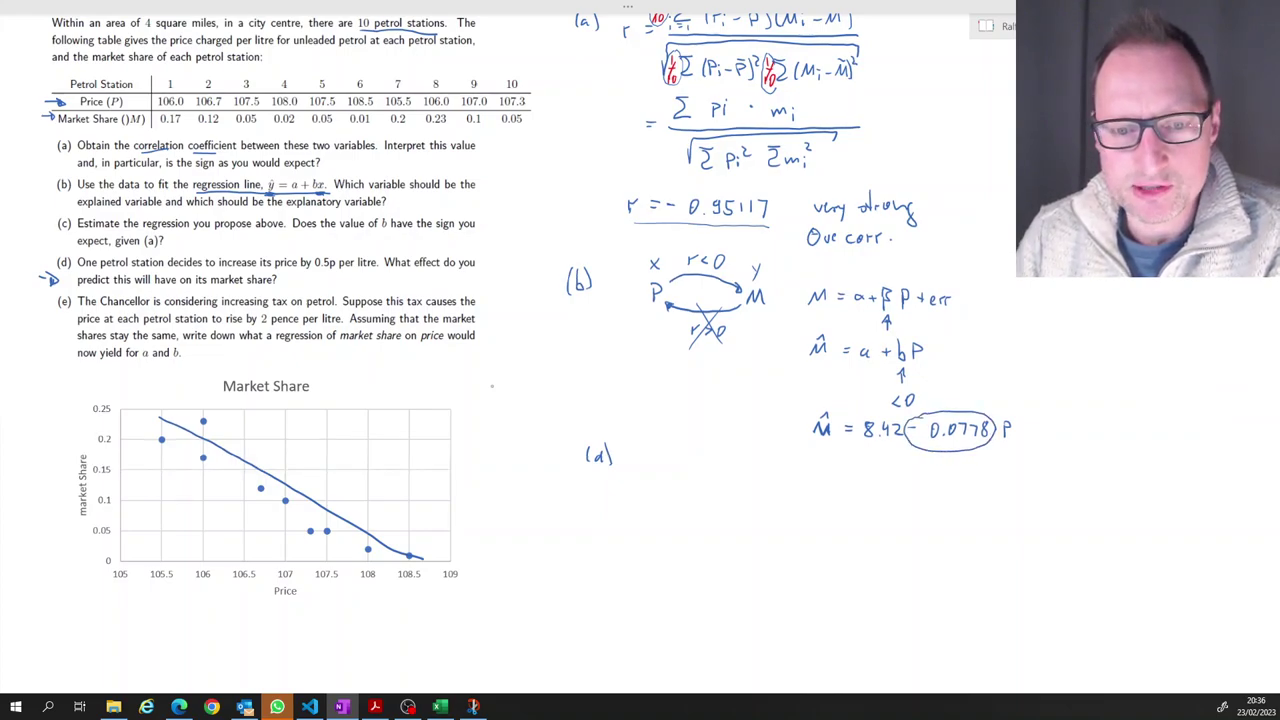
{"action": "mouse_move", "coordinate": [659, 454]}
{"action": "left_mouse_down"}
{"action": "mouse_move", "coordinate": [651, 491]}
{"action": "mouse_move", "coordinate": [676, 467]}
{"action": "mouse_move", "coordinate": [741, 467]}
{"action": "left_mouse_up"}
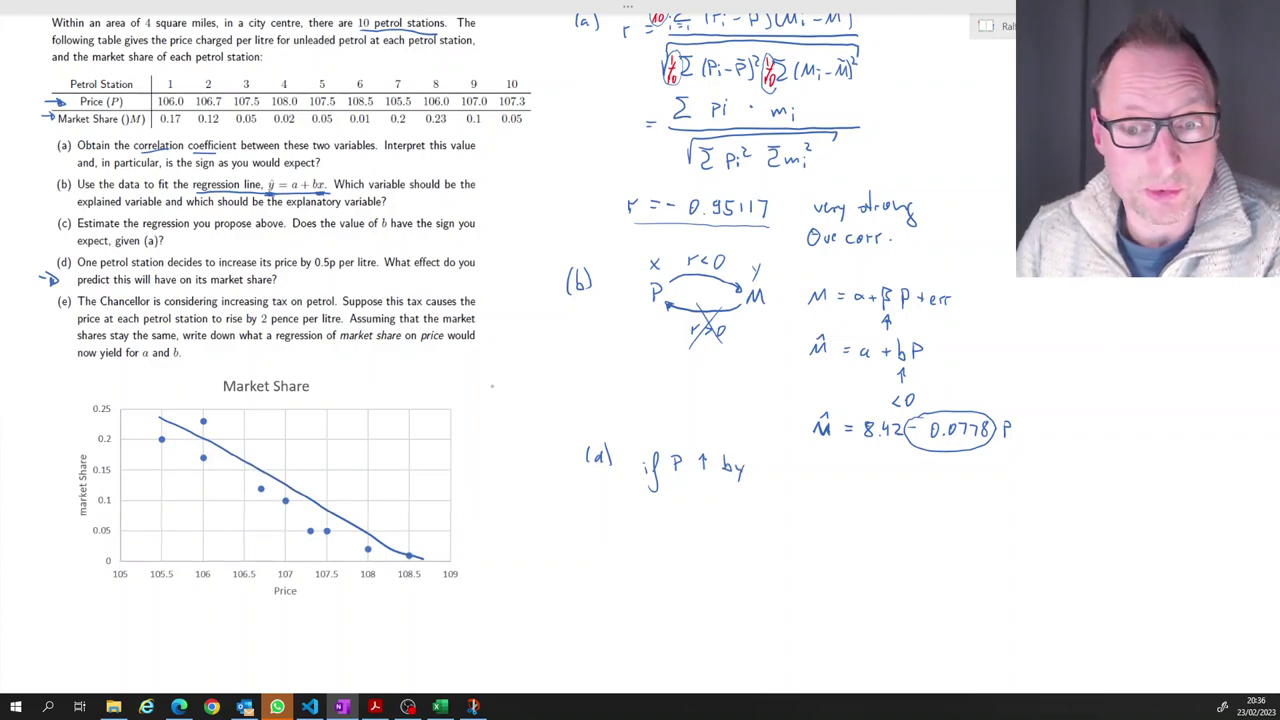
{"action": "mouse_move", "coordinate": [770, 462]}
{"action": "left_mouse_down"}
{"action": "mouse_move", "coordinate": [886, 477]}
{"action": "mouse_move", "coordinate": [938, 464]}
{"action": "mouse_move", "coordinate": [948, 477]}
{"action": "left_mouse_up"}
{"action": "left_click", "coordinate": [929, 472]}
{"action": "mouse_move", "coordinate": [957, 463]}
{"action": "left_mouse_down"}
{"action": "mouse_move", "coordinate": [960, 477]}
{"action": "mouse_move", "coordinate": [972, 462]}
{"action": "left_mouse_up"}
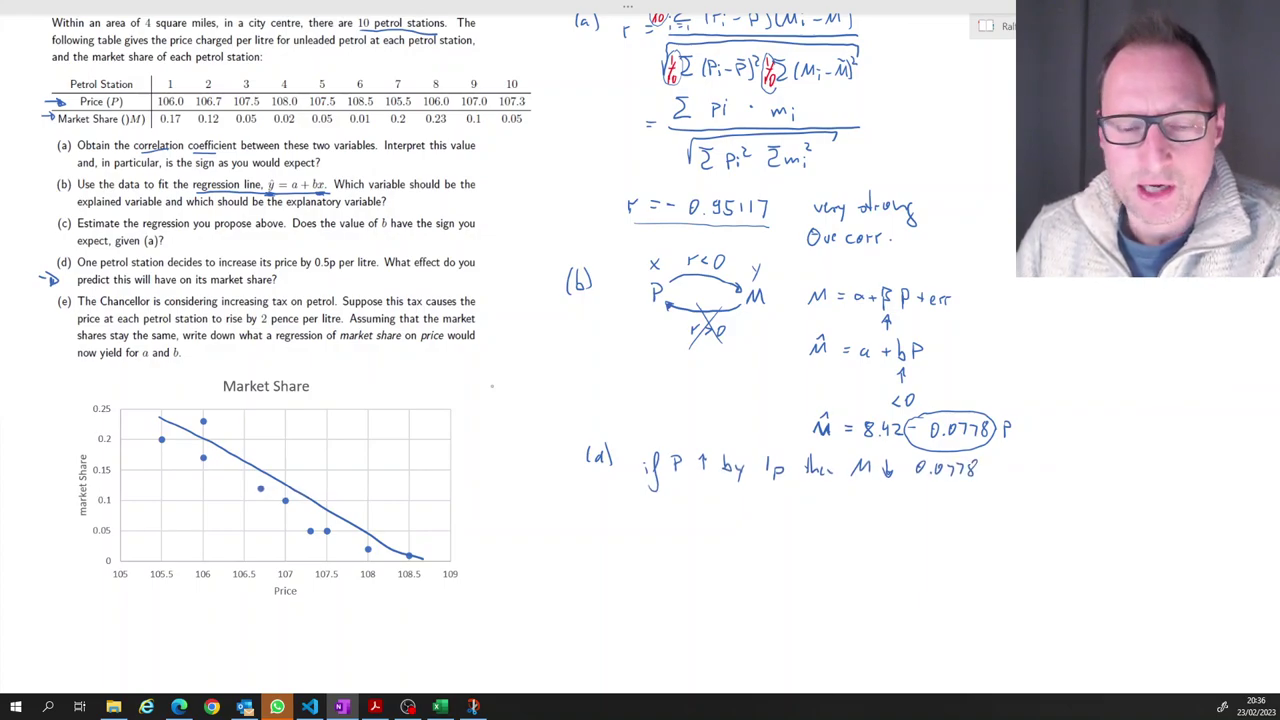
Write the 0.5p case with ÷2 marks giving M ↓ 0.04, then arrow question (e)
{"action": "mouse_move", "coordinate": [649, 508]}
{"action": "left_mouse_down"}
{"action": "mouse_move", "coordinate": [655, 532]}
{"action": "mouse_move", "coordinate": [704, 497]}
{"action": "mouse_move", "coordinate": [741, 528]}
{"action": "mouse_move", "coordinate": [766, 504]}
{"action": "mouse_move", "coordinate": [778, 517]}
{"action": "left_mouse_up"}
{"action": "left_click", "coordinate": [773, 512]}
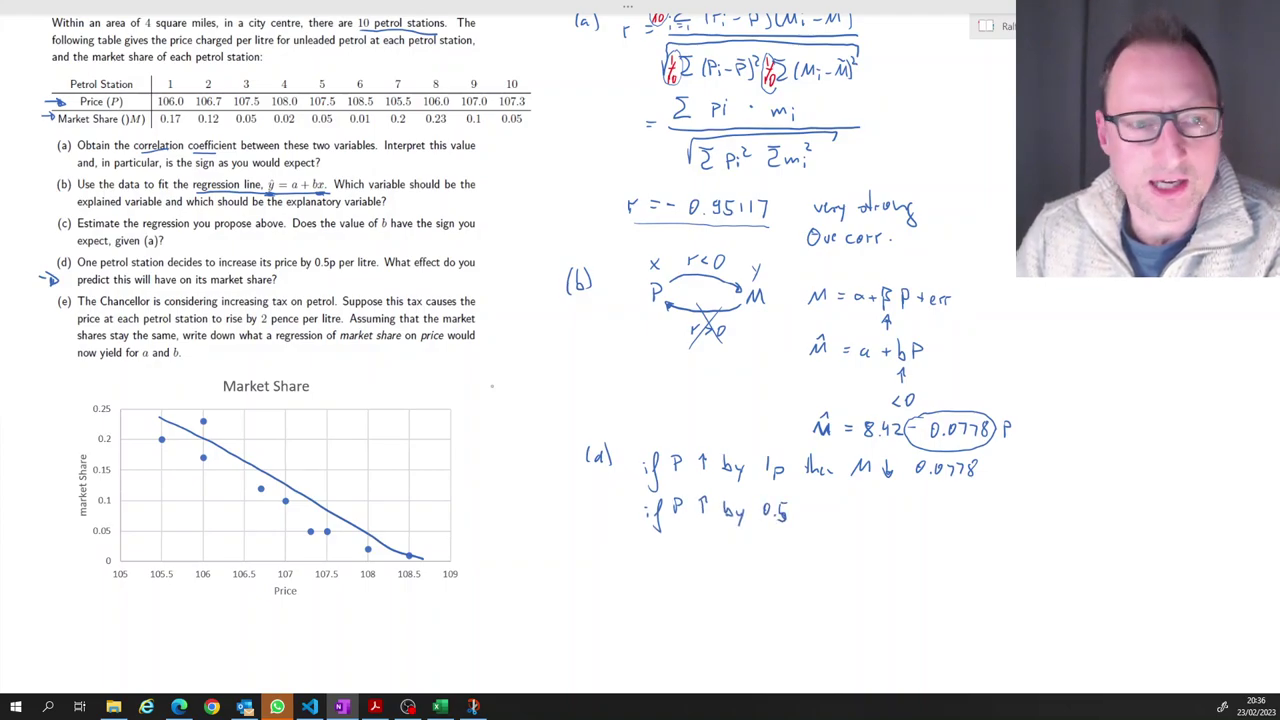
{"action": "left_click_drag", "start_coordinate": [314, 273], "coordinate": [340, 273]}
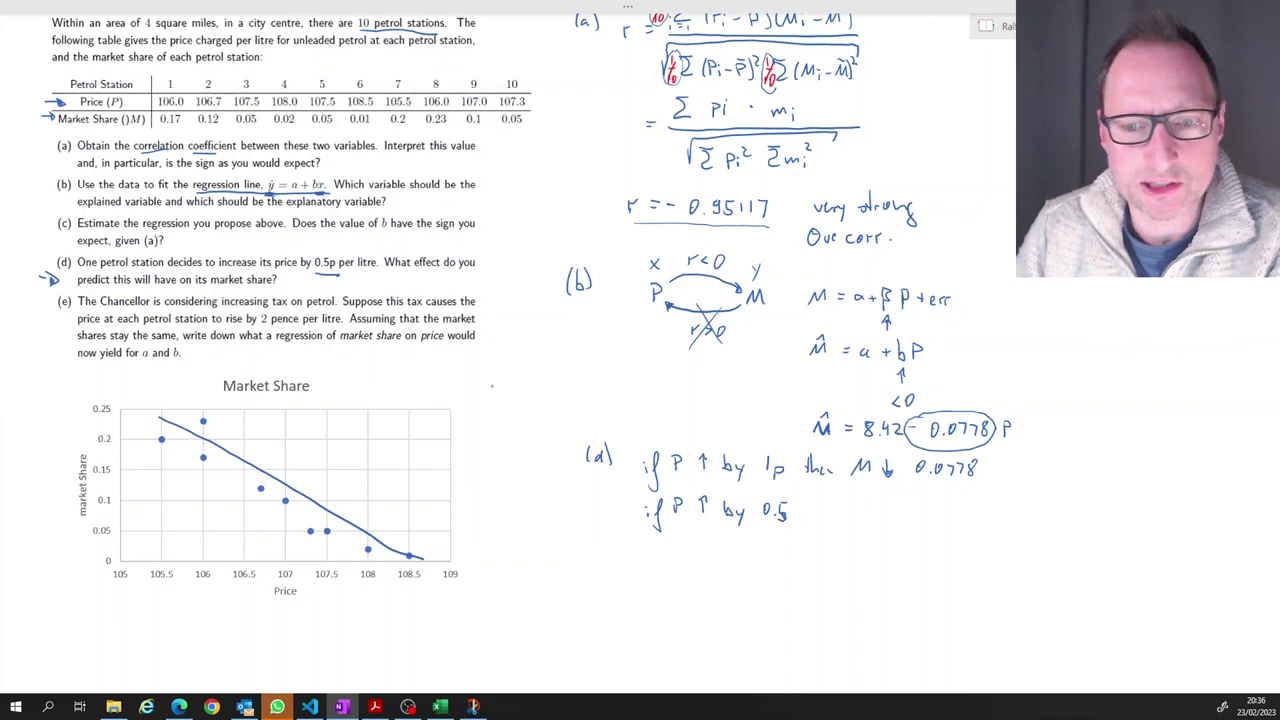
{"action": "mouse_move", "coordinate": [793, 508]}
{"action": "left_mouse_down"}
{"action": "mouse_move", "coordinate": [800, 522]}
{"action": "mouse_move", "coordinate": [838, 514]}
{"action": "left_mouse_up"}
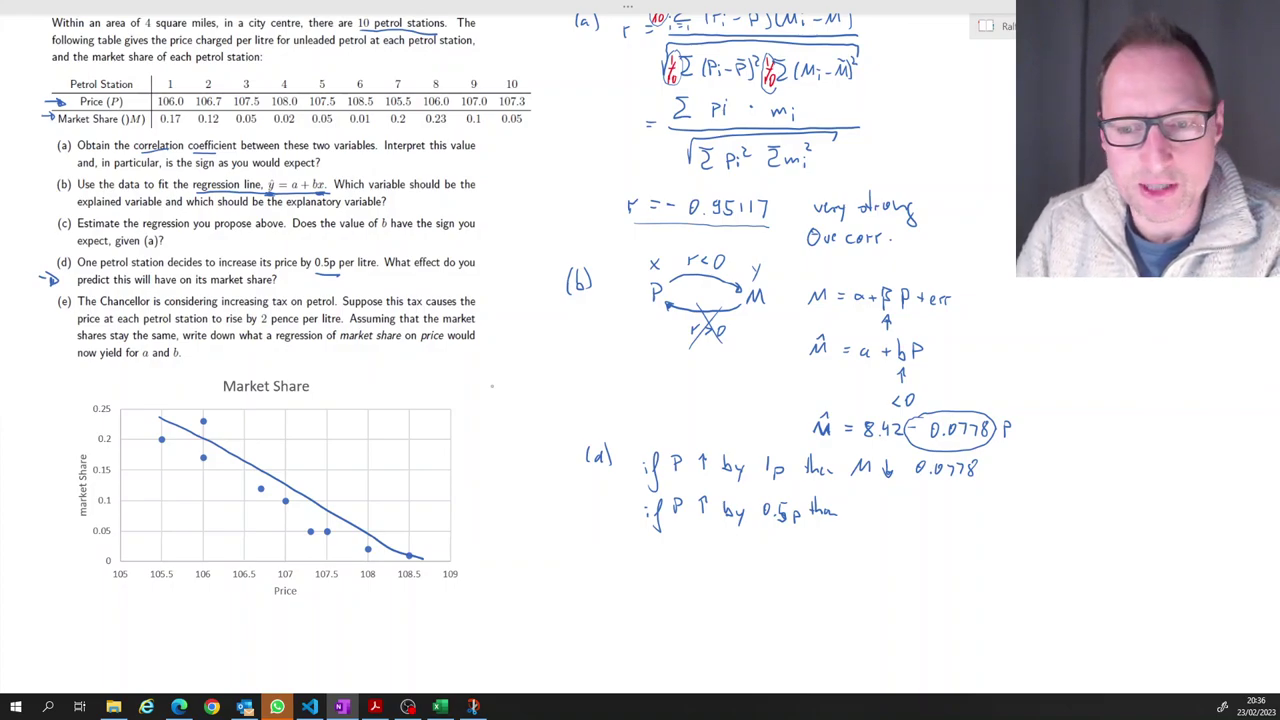
{"action": "mouse_move", "coordinate": [852, 518]}
{"action": "left_mouse_down"}
{"action": "mouse_move", "coordinate": [860, 505]}
{"action": "mouse_move", "coordinate": [885, 519]}
{"action": "left_mouse_up"}
{"action": "left_click_drag", "start_coordinate": [879, 511], "coordinate": [892, 509]}
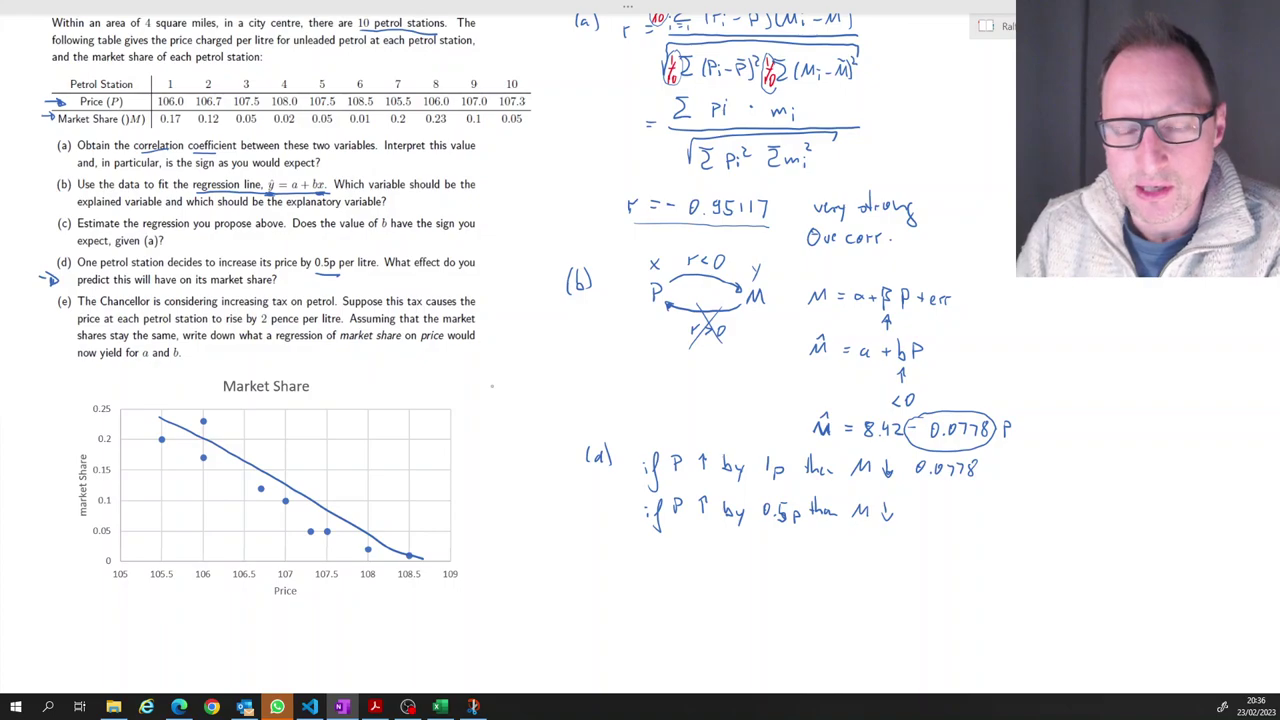
{"action": "left_click_drag", "start_coordinate": [780, 469], "coordinate": [754, 497]}
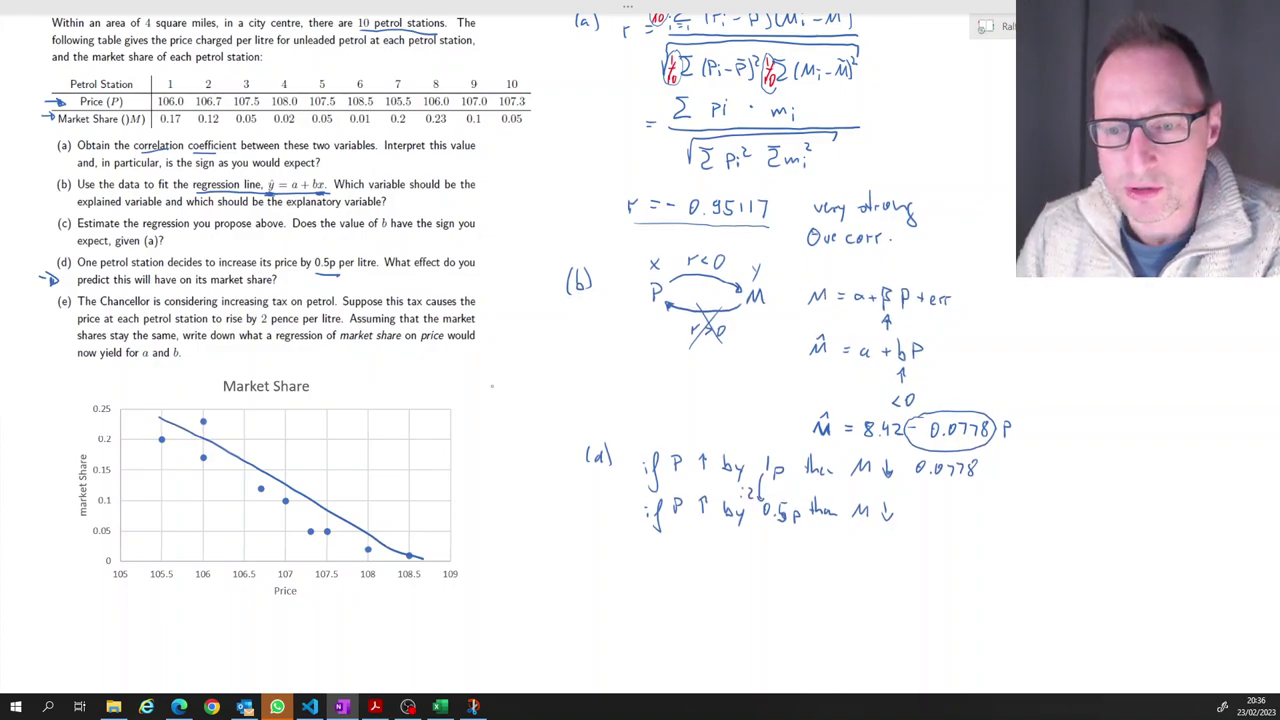
{"action": "mouse_move", "coordinate": [982, 476]}
{"action": "left_mouse_down"}
{"action": "mouse_move", "coordinate": [976, 502]}
{"action": "mouse_move", "coordinate": [1004, 498]}
{"action": "left_mouse_up"}
{"action": "left_click_drag", "start_coordinate": [919, 508], "coordinate": [955, 521]}
{"action": "left_click", "coordinate": [928, 517]}
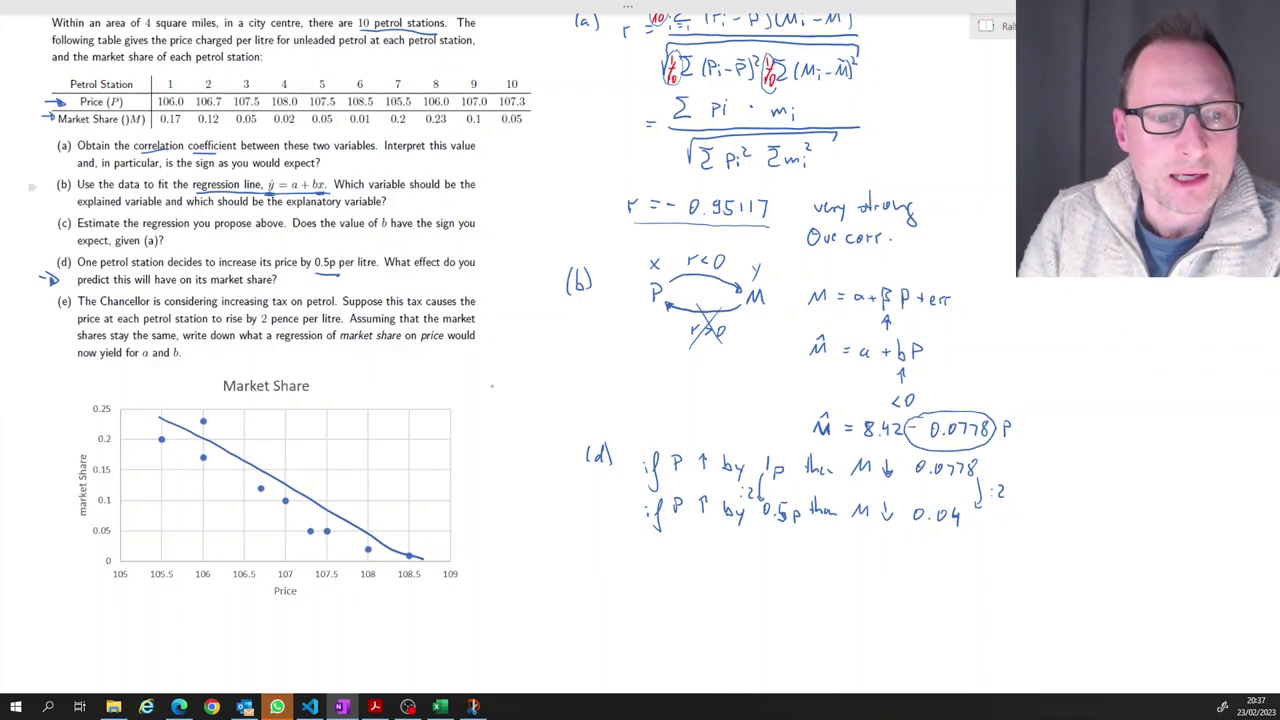
{"action": "left_click_drag", "start_coordinate": [42, 304], "coordinate": [55, 305]}
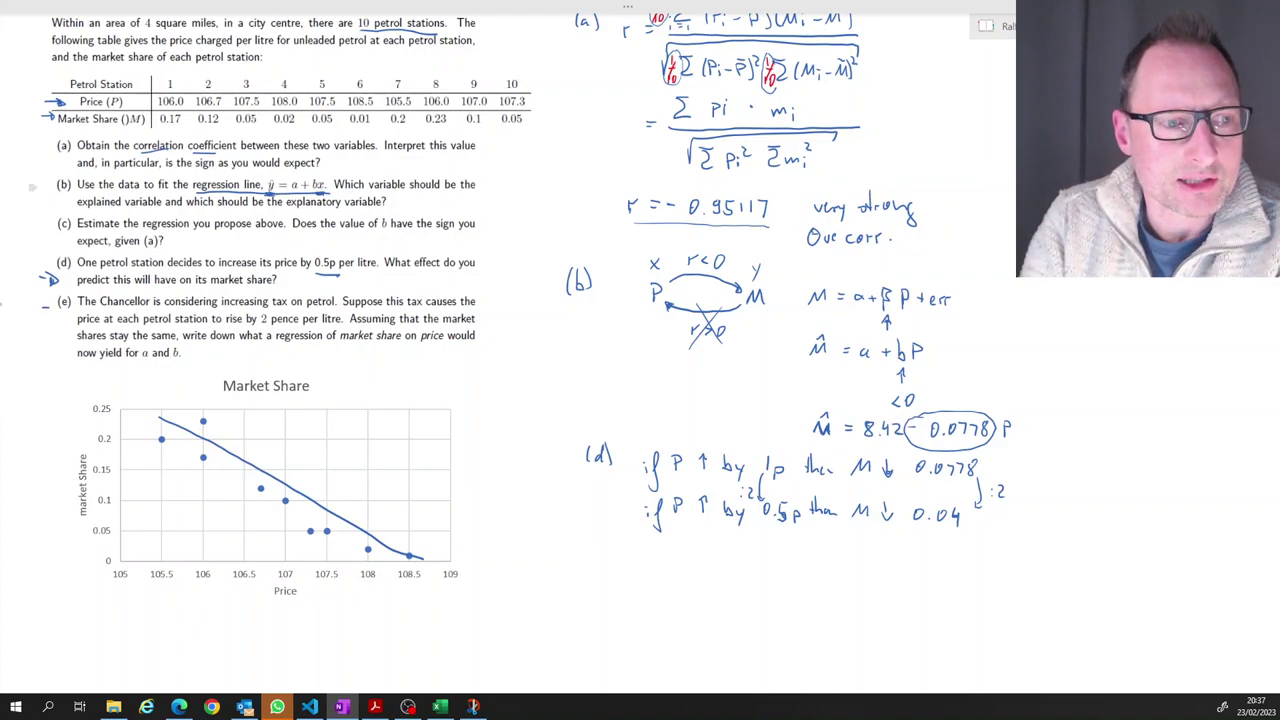